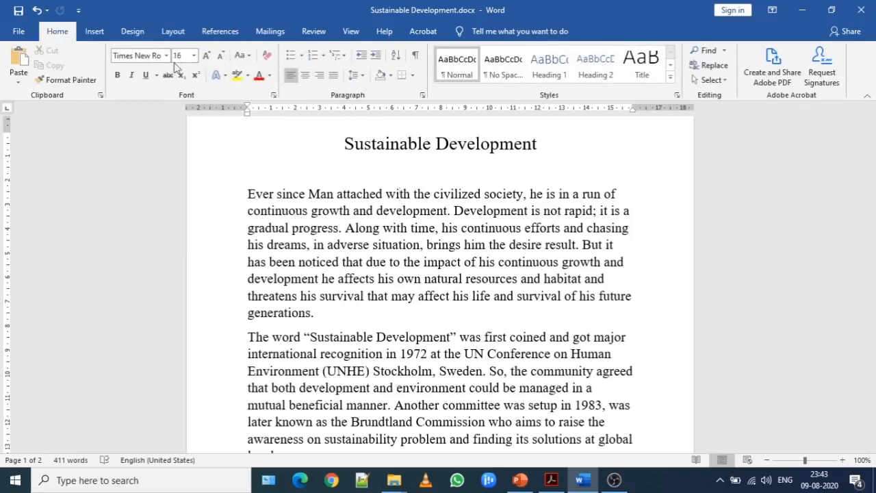
- Look through the Sustainable Development document from the title to its last page and return to the beginning
left_click_drag(870, 186, 865, 417)
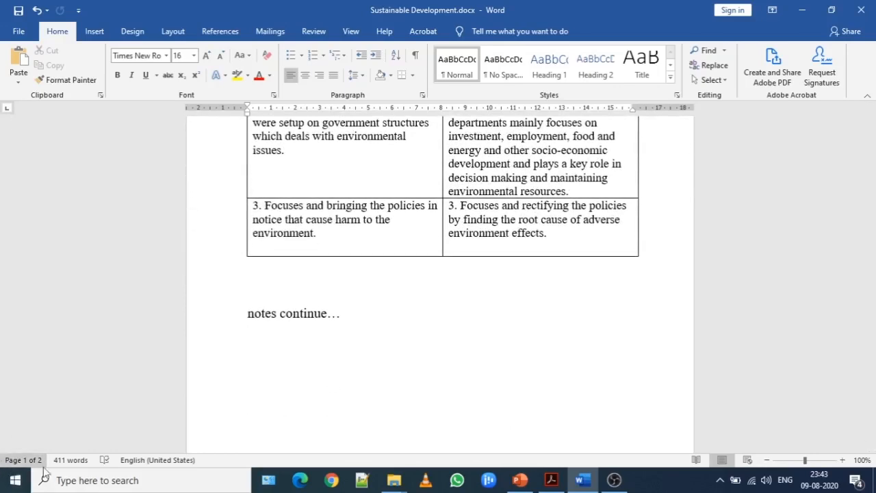
left_click_drag(869, 383, 867, 119)
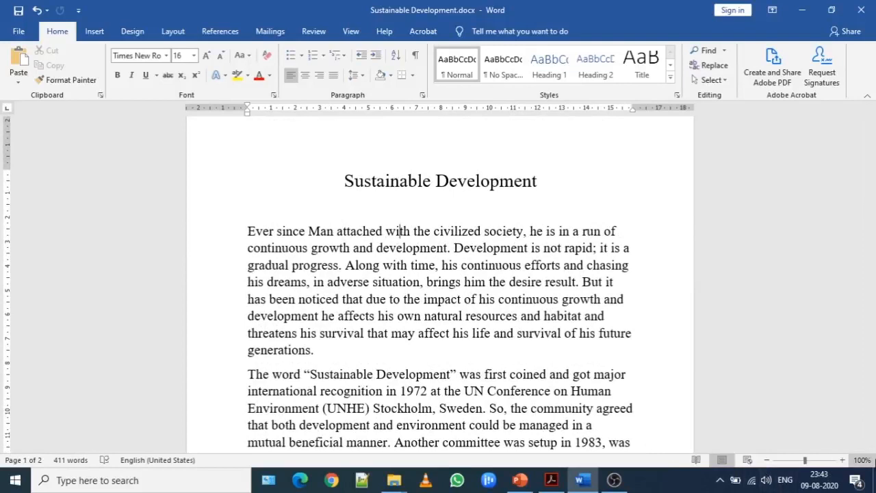
left_click(367, 180)
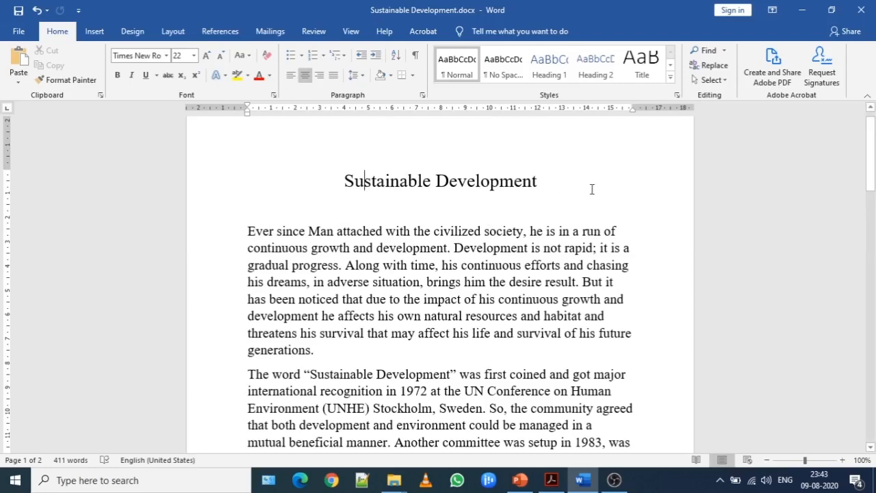
left_click_drag(870, 137, 871, 131)
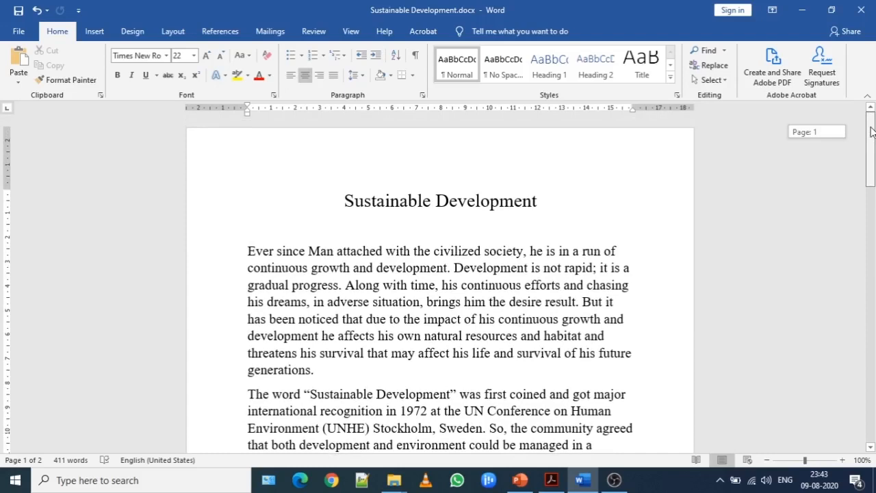
left_click_drag(871, 132, 871, 131)
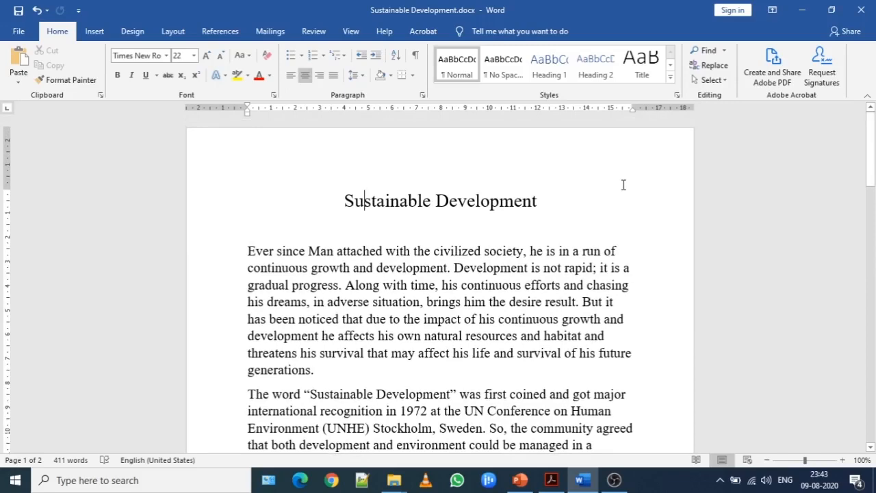
mouse_move(874, 130)
left_mouse_down()
mouse_move(874, 377)
mouse_move(874, 121)
left_mouse_up()
left_click_drag(871, 137, 872, 119)
- Change the document's page orientation to landscape
left_click(173, 32)
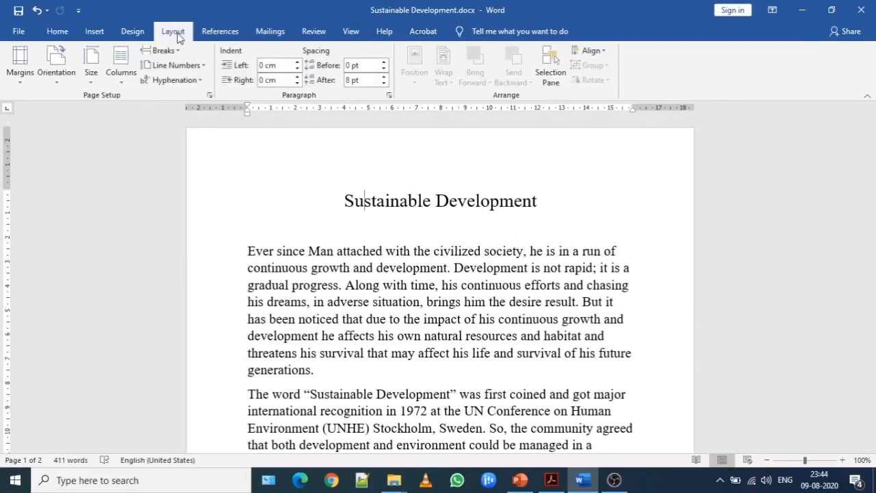
left_click(53, 77)
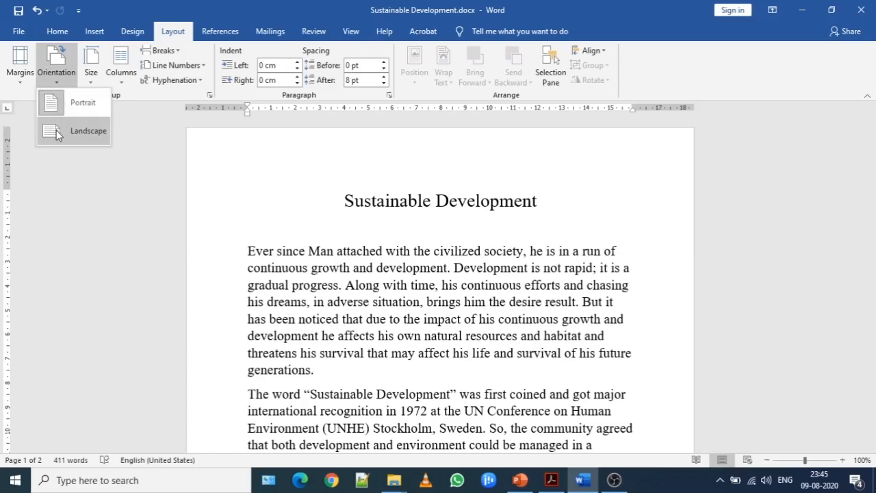
left_click(57, 131)
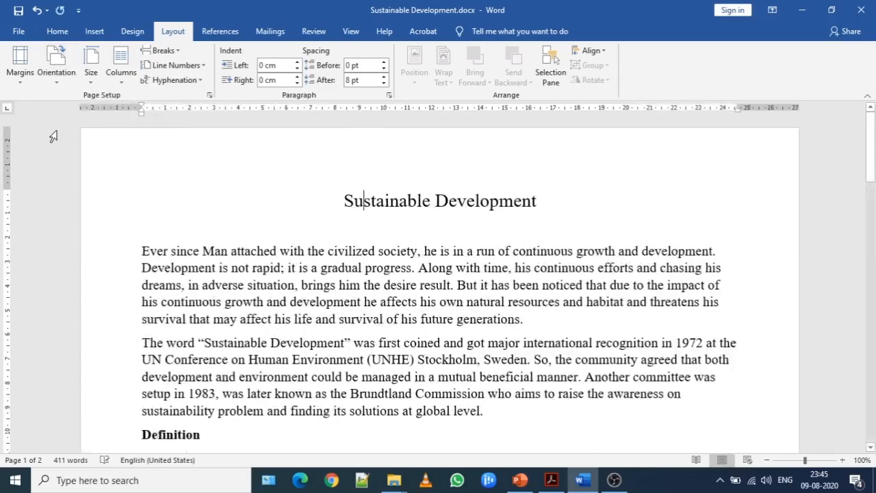
mouse_move(873, 168)
left_mouse_down()
mouse_move(873, 331)
mouse_move(874, 158)
left_mouse_up()
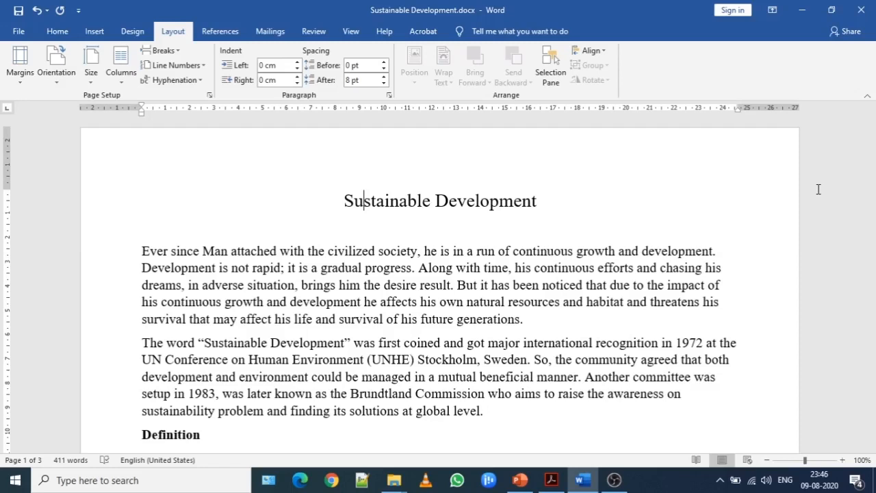
- Set the page orientation back to portrait and place the cursor before the title
left_click(57, 81)
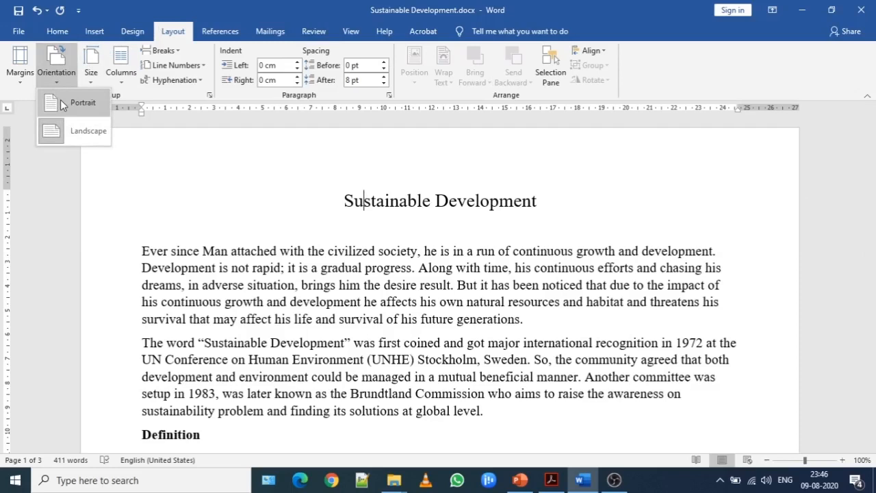
left_click(60, 99)
left_click(340, 200)
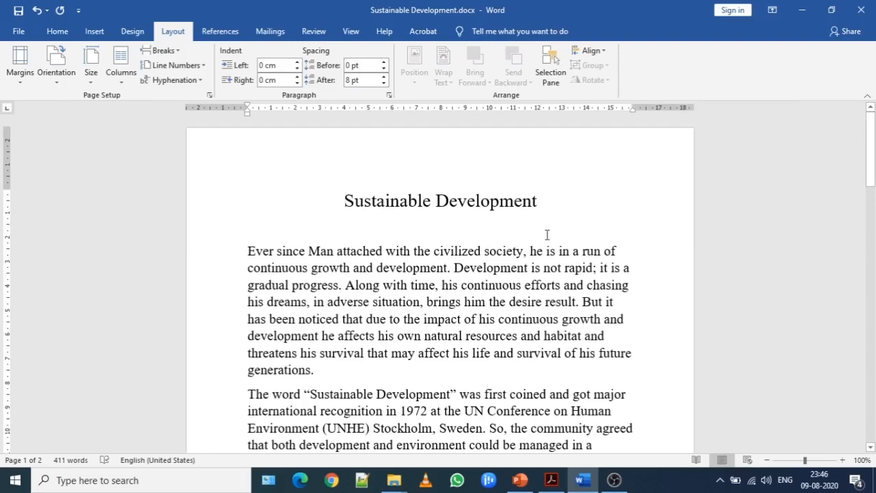
- Insert a blank line after the first body paragraph and another above the Definition heading
left_click_drag(872, 148, 874, 188)
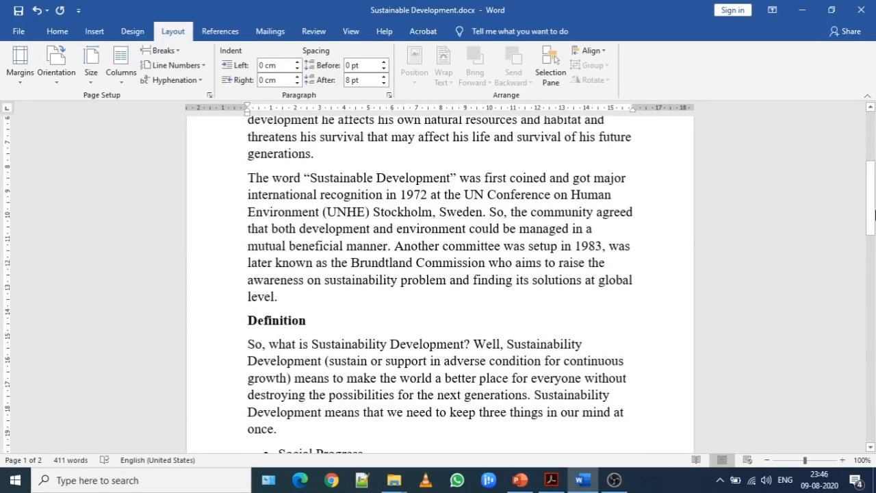
left_click_drag(872, 212, 872, 215)
left_click_drag(872, 231, 873, 164)
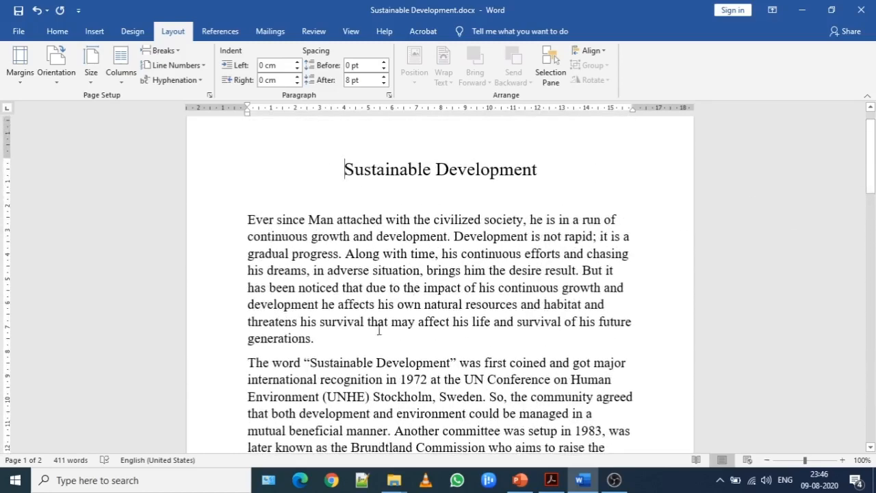
left_click(345, 335)
key("Return")
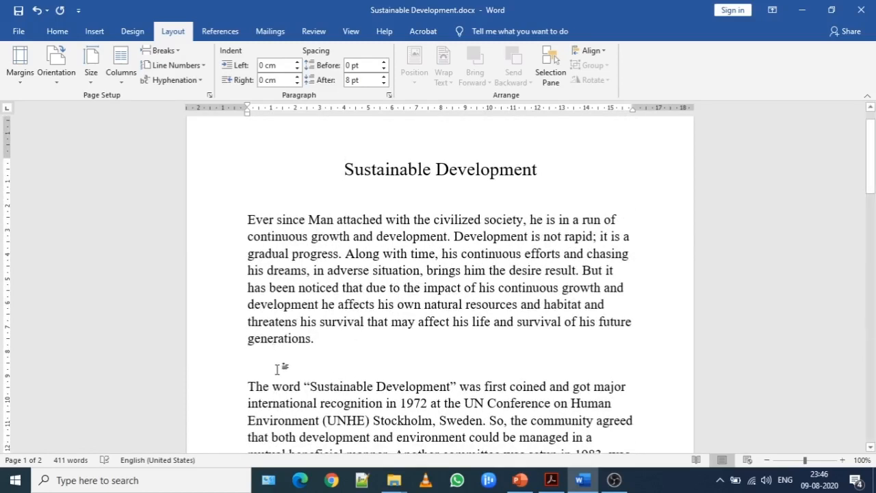
left_click_drag(865, 157, 865, 194)
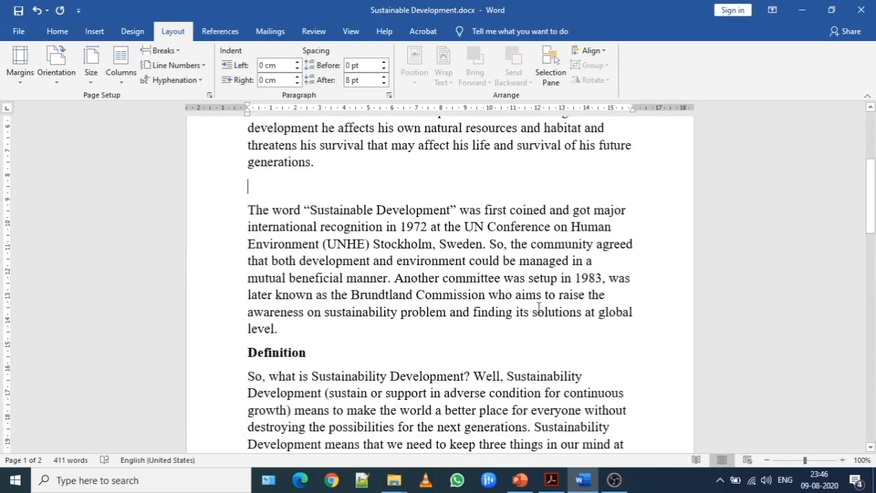
left_click(313, 337)
key("Return")
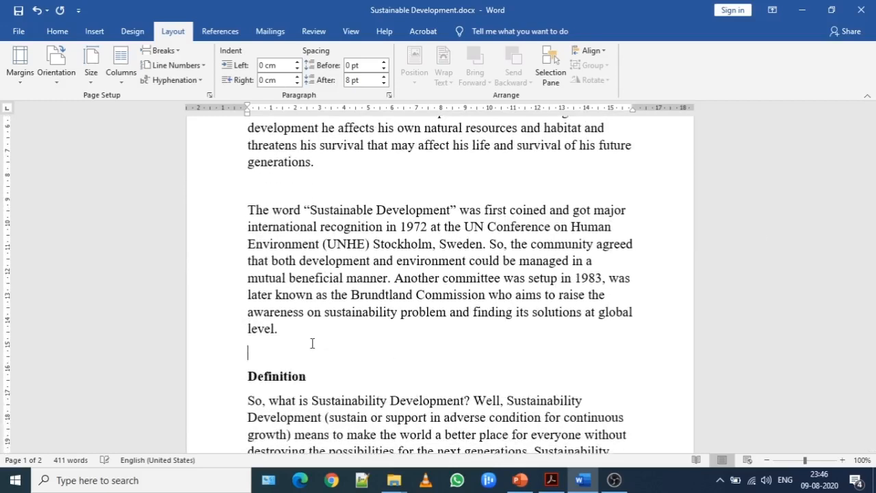
- Insert a blank line before the bulleted list and another before the paragraph starting "However, World Commission"
left_click_drag(871, 184, 870, 240)
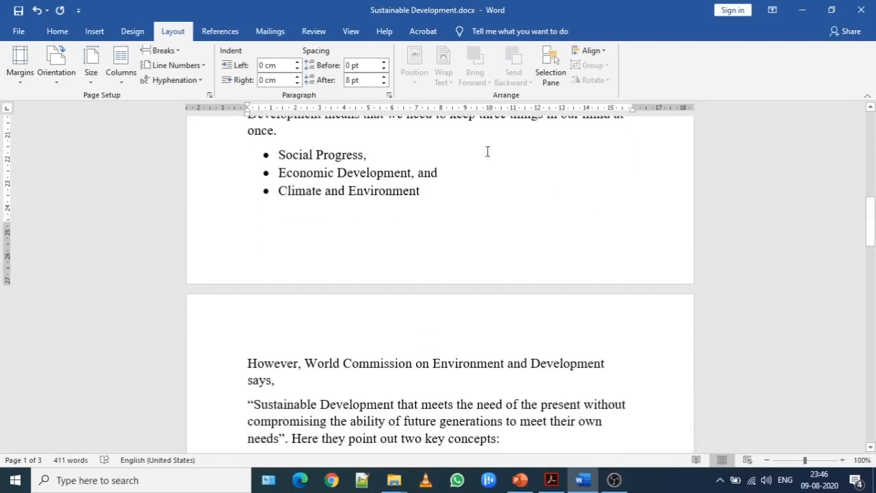
key("Return")
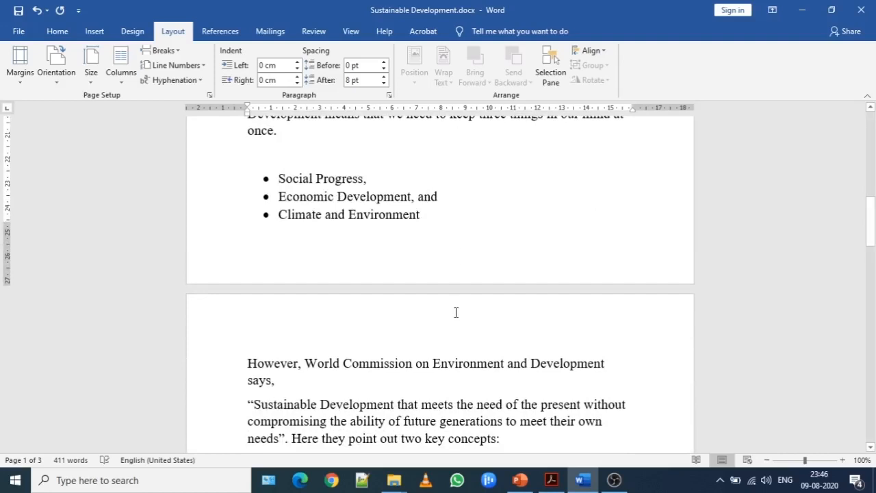
left_click(452, 334)
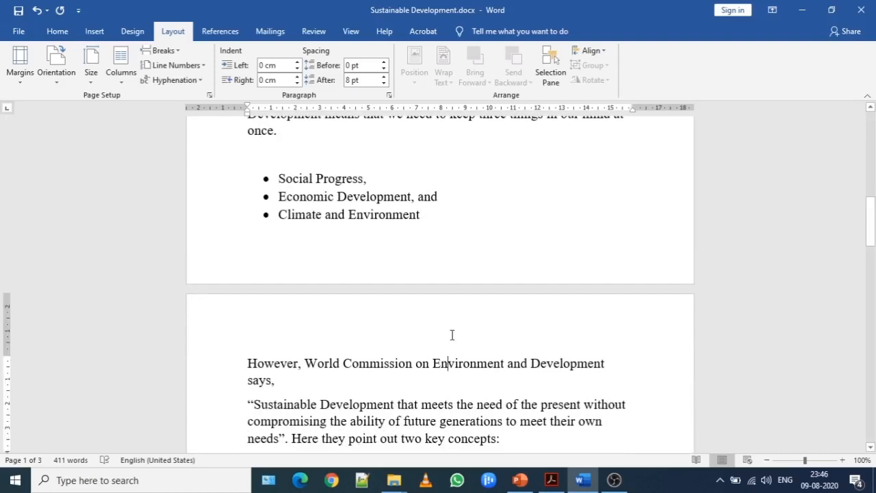
left_click(247, 360)
key("Return")
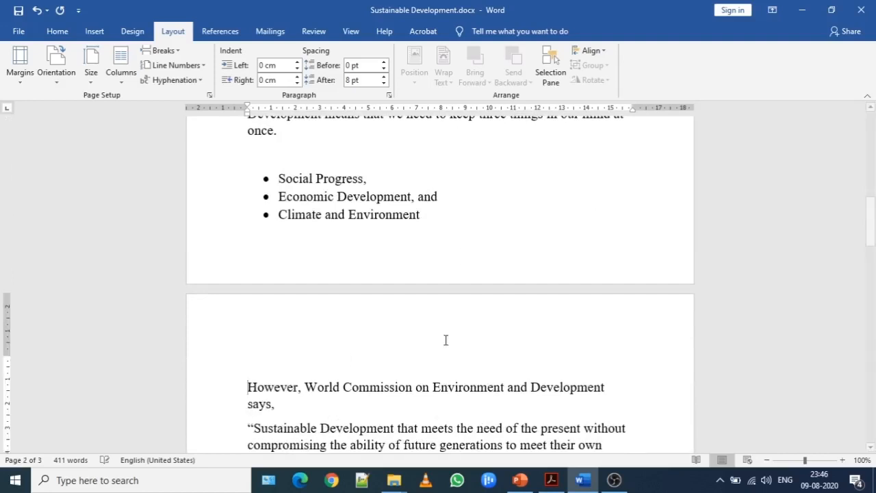
- Undo the inserted blank lines and both page orientation changes
left_click_drag(871, 236, 871, 149)
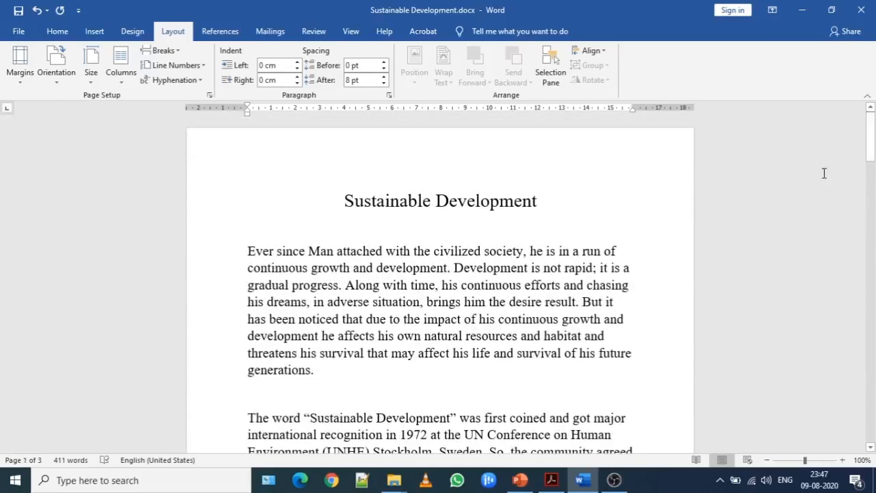
key("ctrl+z")
key("ctrl+z")
key("ctrl+z")
key("ctrl+z")
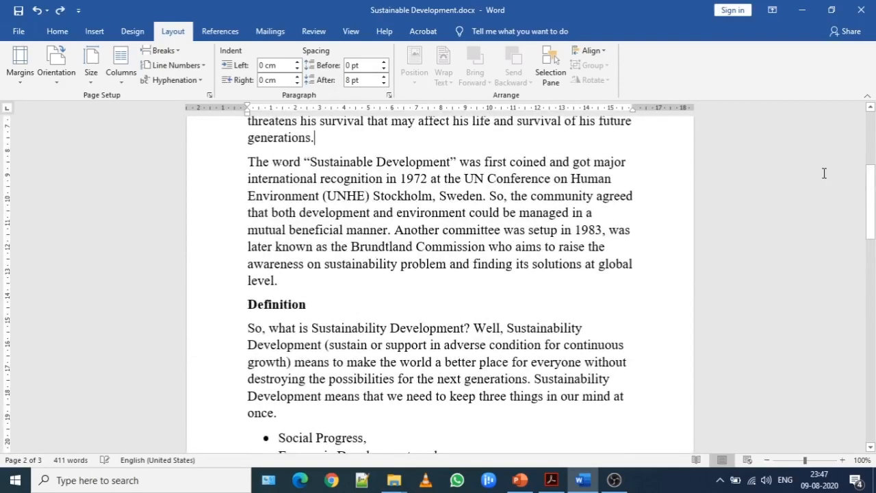
key("ctrl+z")
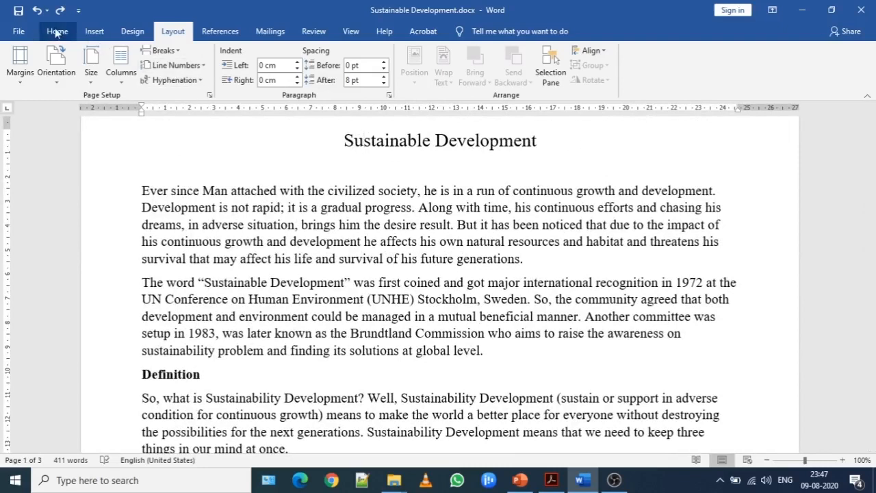
key("ctrl+z")
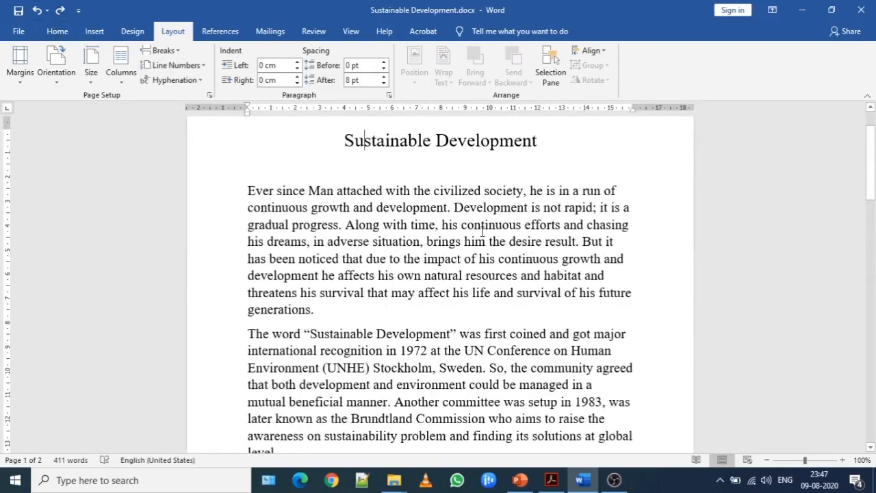
- Review the Paragraph indent and spacing settings for the whole document text, and close them without changes
key("ctrl+a")
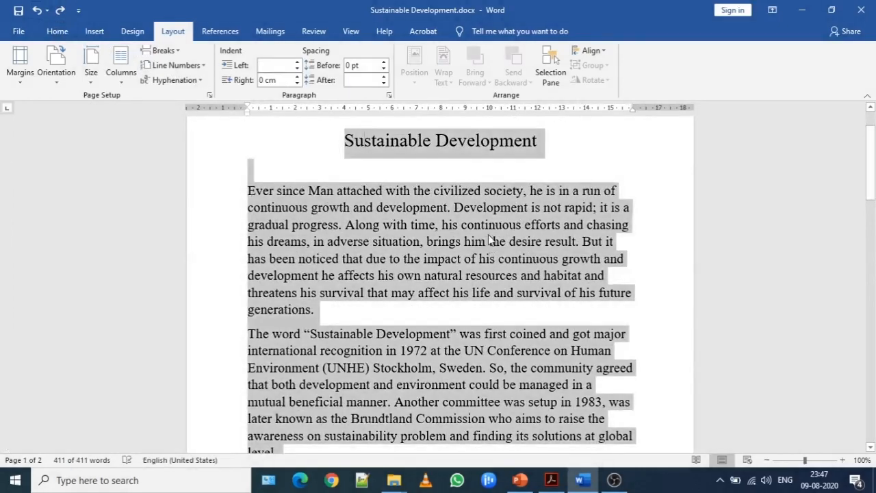
right_click(489, 239)
left_click(519, 328)
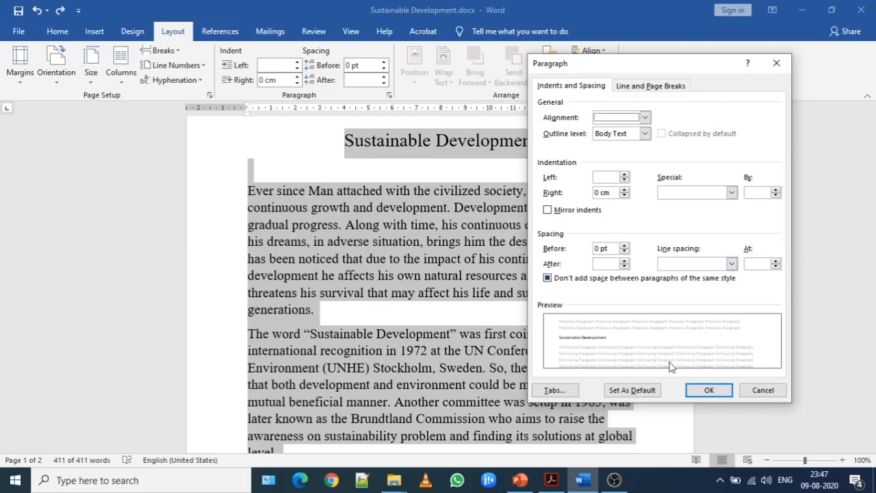
left_click(761, 392)
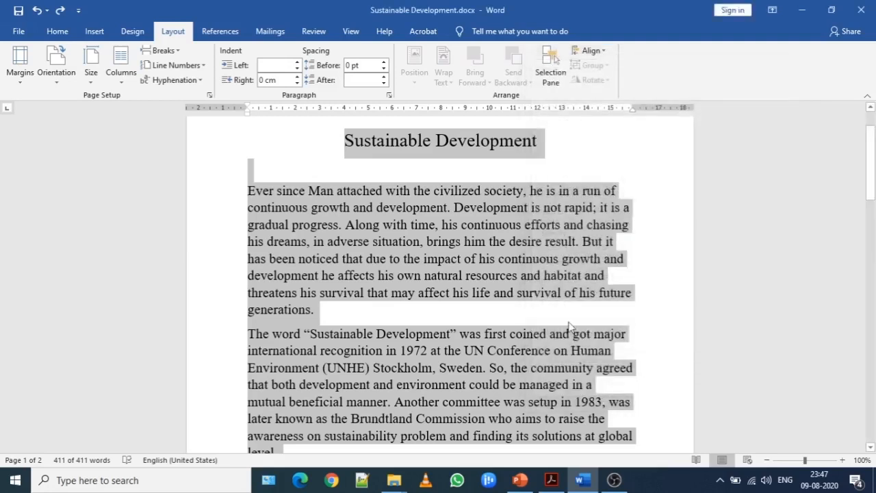
left_click(438, 263)
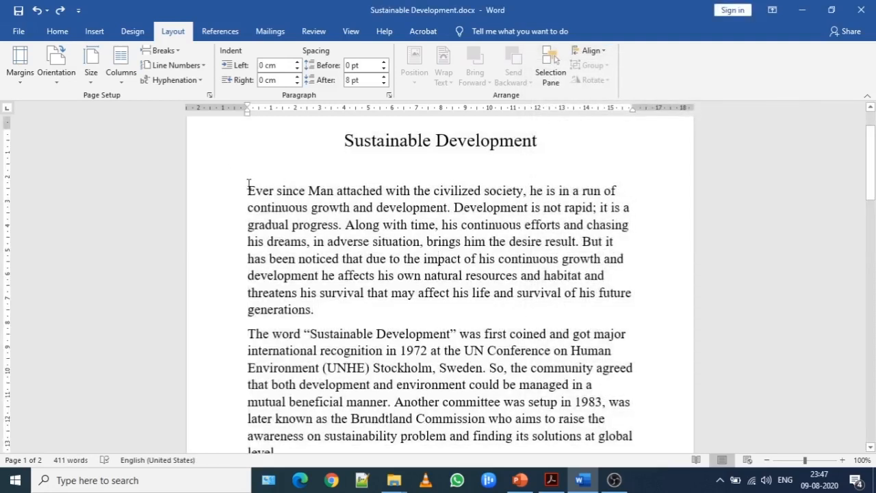
- Place the cursor before the title and examine the built-in Paragraph Spacing presets for the document
left_click(58, 32)
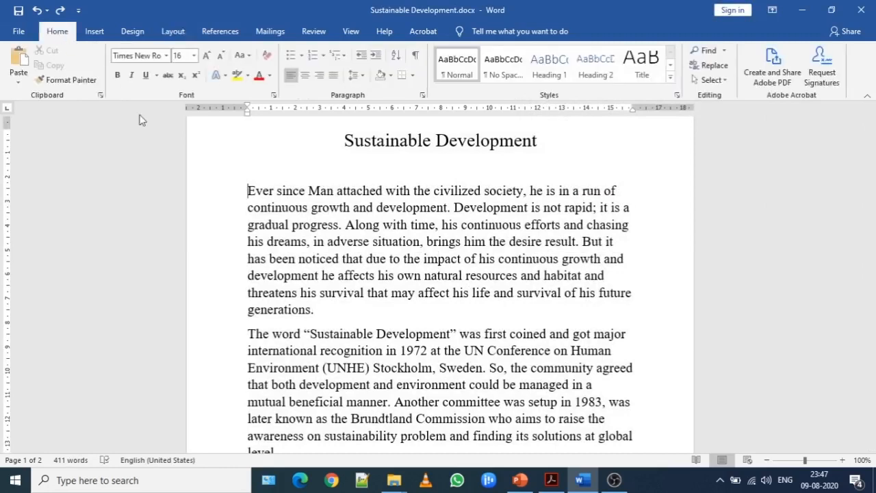
left_click(343, 140)
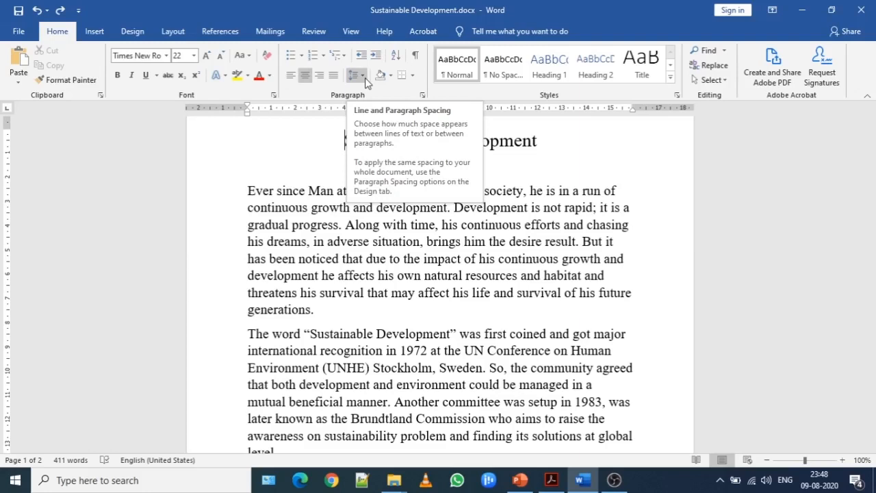
left_click(137, 31)
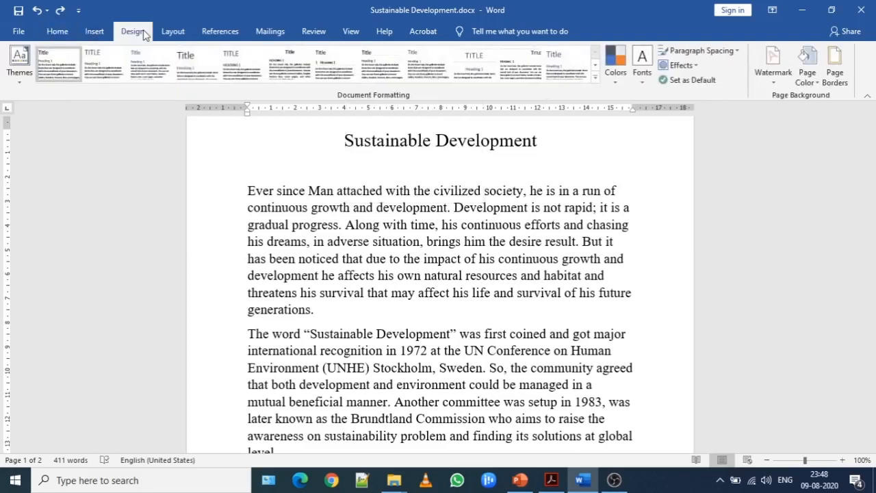
left_click(737, 52)
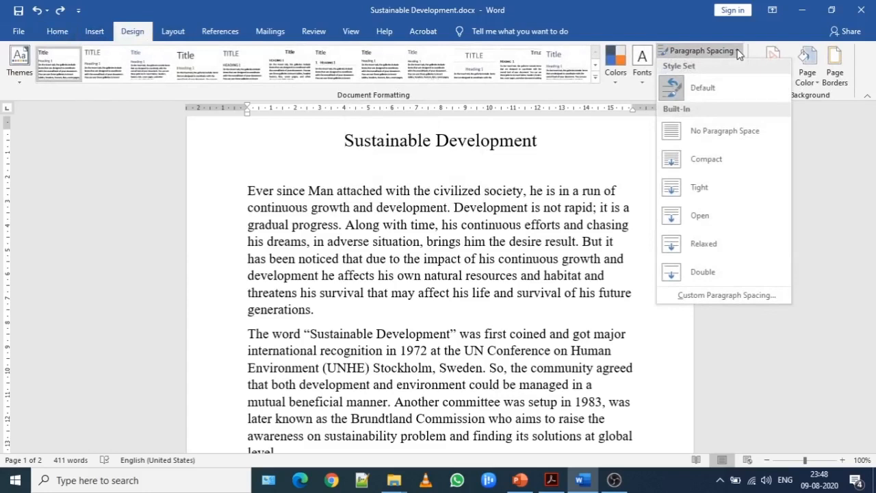
left_click(736, 51)
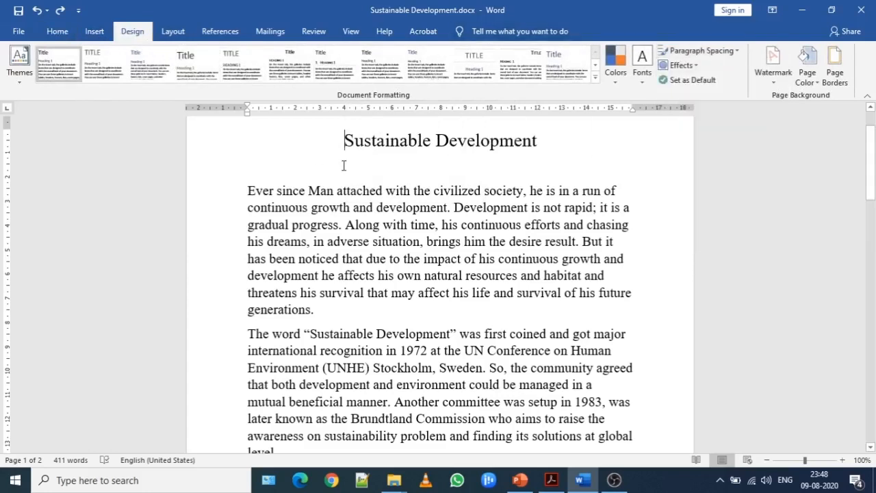
- Open the line spacing options for the title paragraph, try Double and Multiple, and set the line spacing to 1.5 lines
left_click(57, 32)
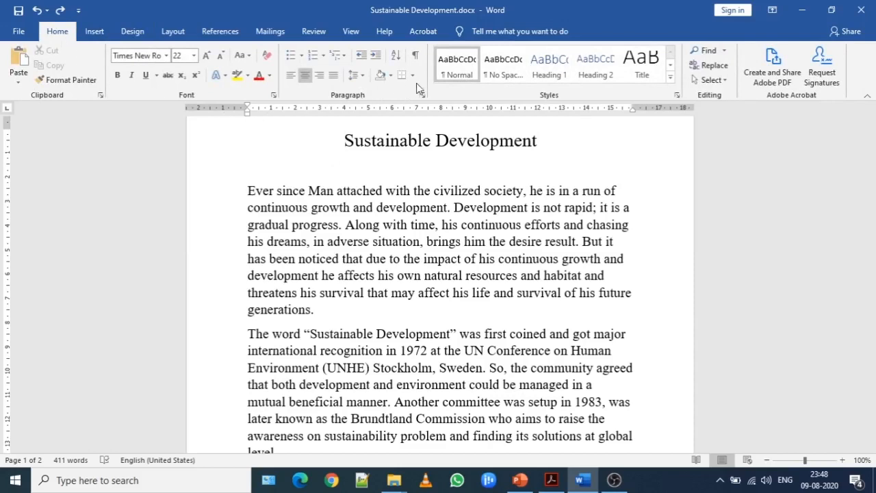
left_click(363, 75)
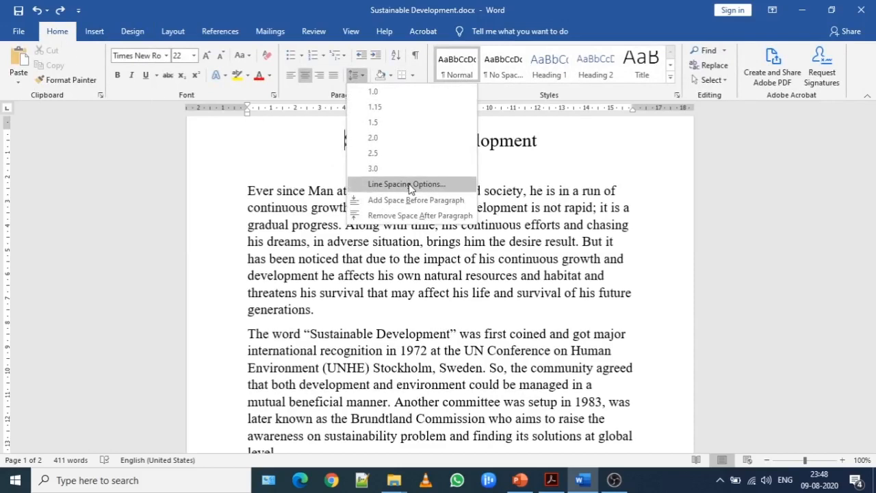
left_click(408, 184)
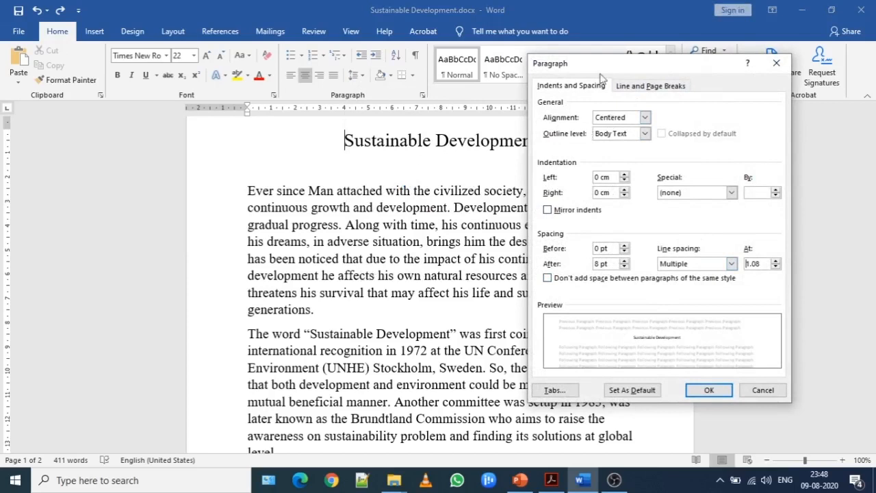
left_click_drag(608, 65, 610, 49)
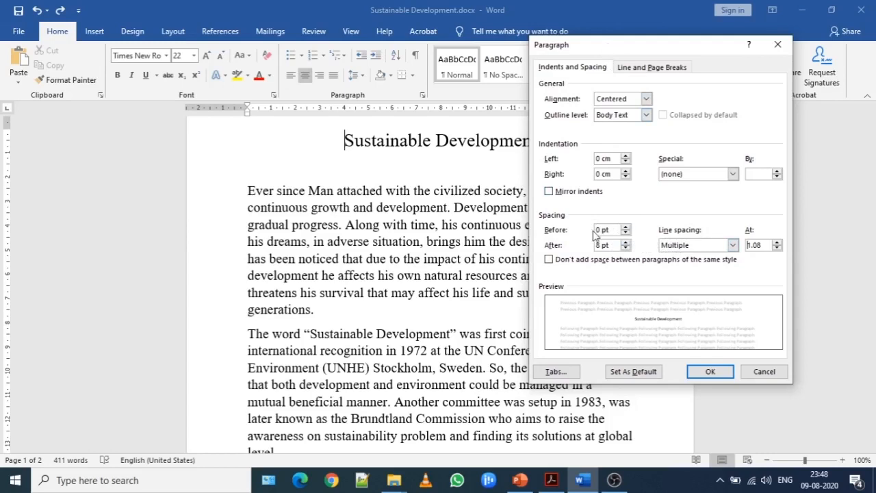
left_click(691, 247)
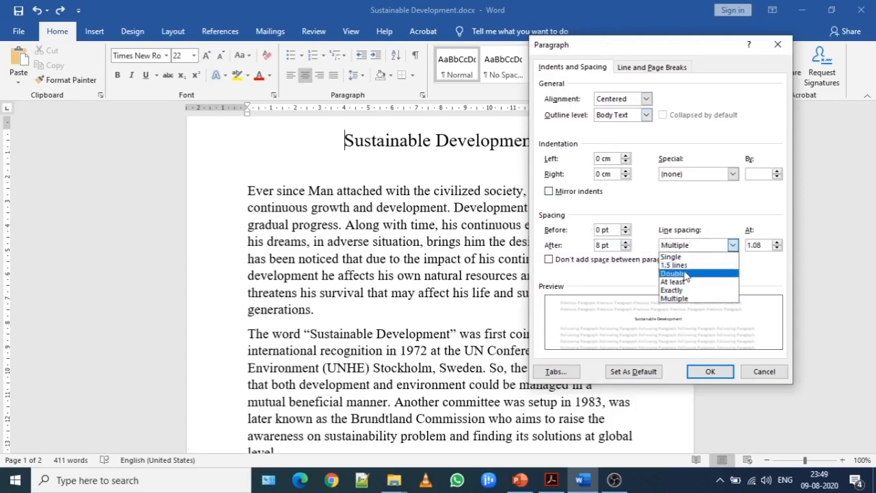
left_click(685, 274)
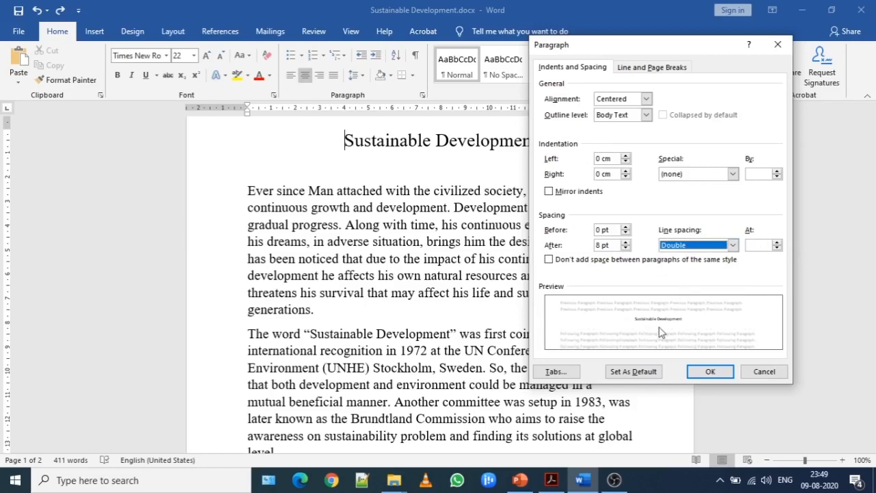
left_click(708, 248)
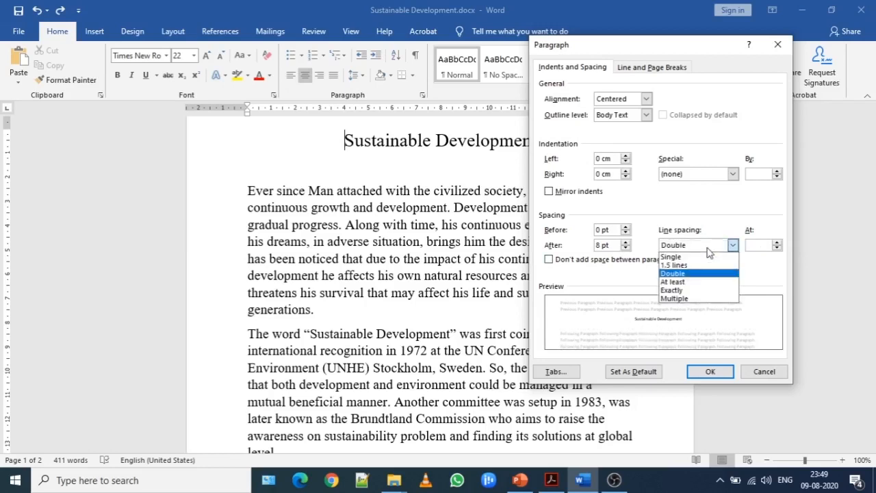
left_click(687, 298)
left_click(687, 248)
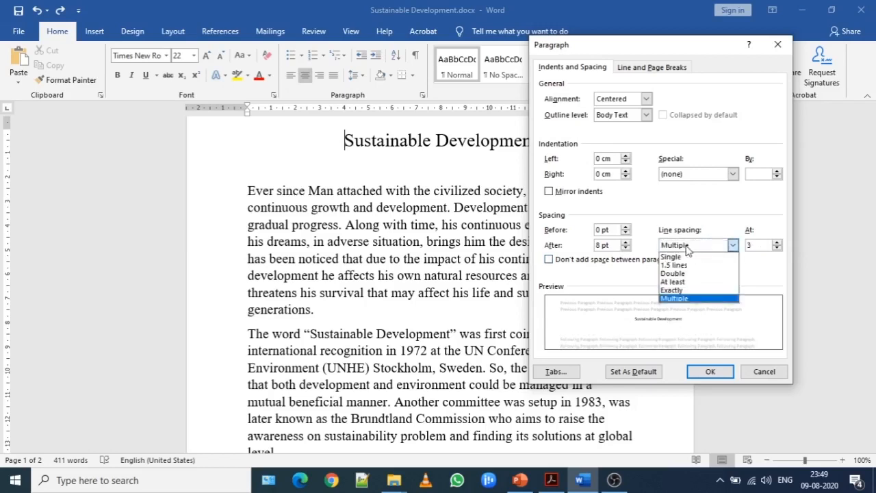
left_click(683, 267)
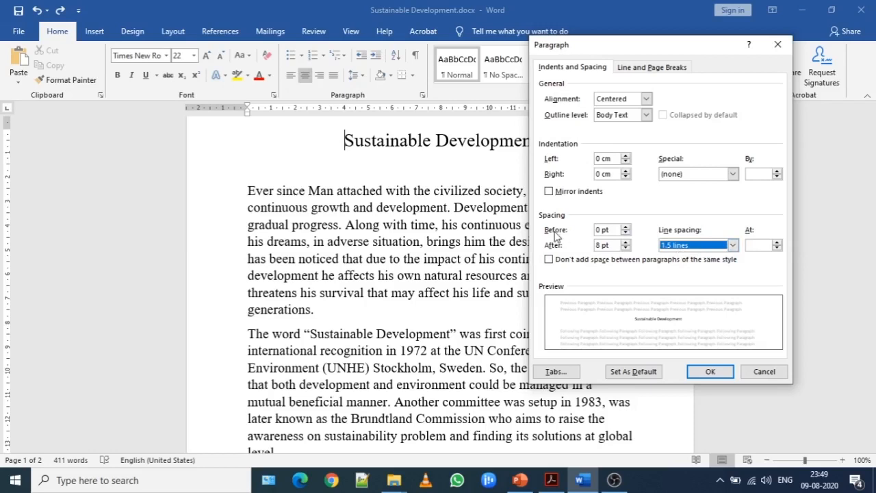
- Set the title's paragraph spacing to 12 pt before and 12 pt after with 1.5 lines, and apply the settings
left_click(625, 226)
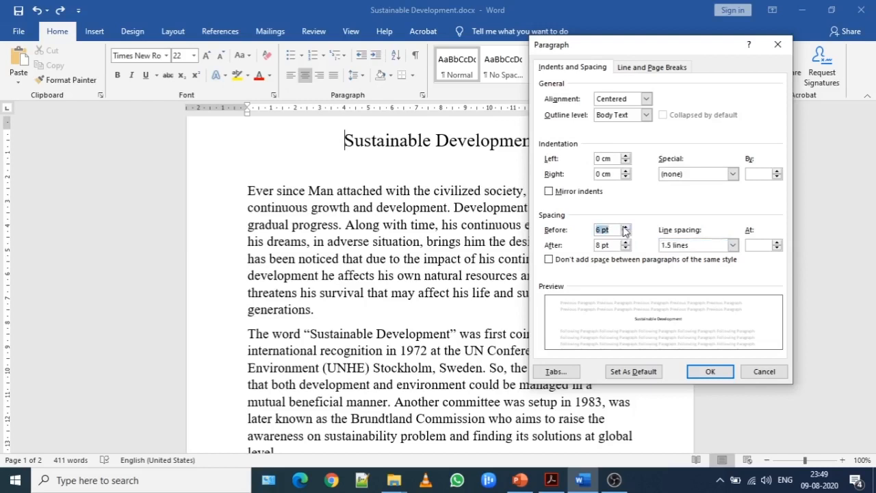
left_click(625, 227)
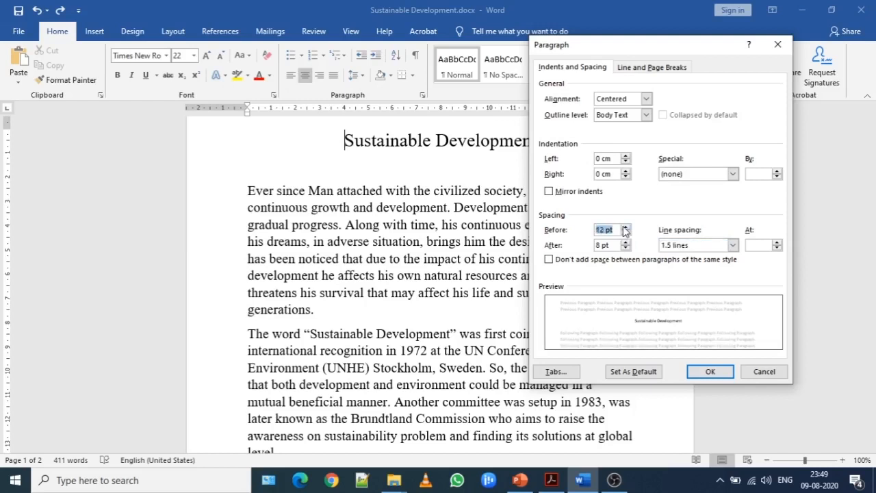
left_click(624, 243)
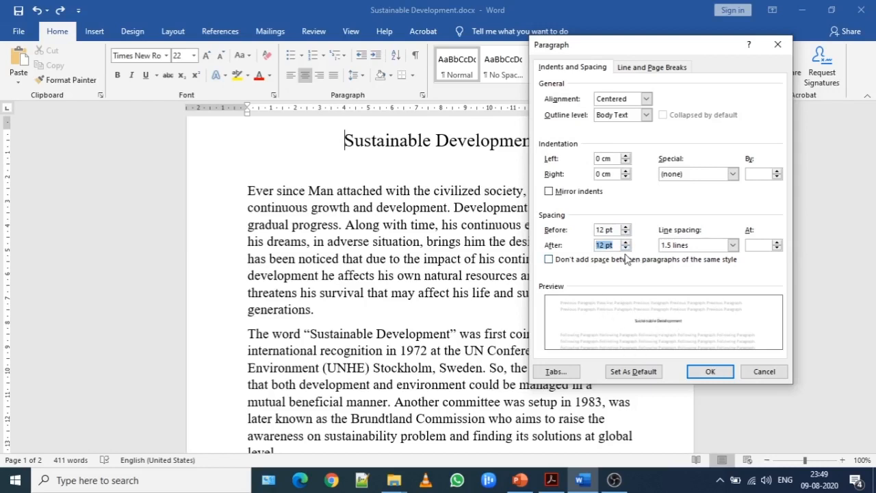
left_click(733, 245)
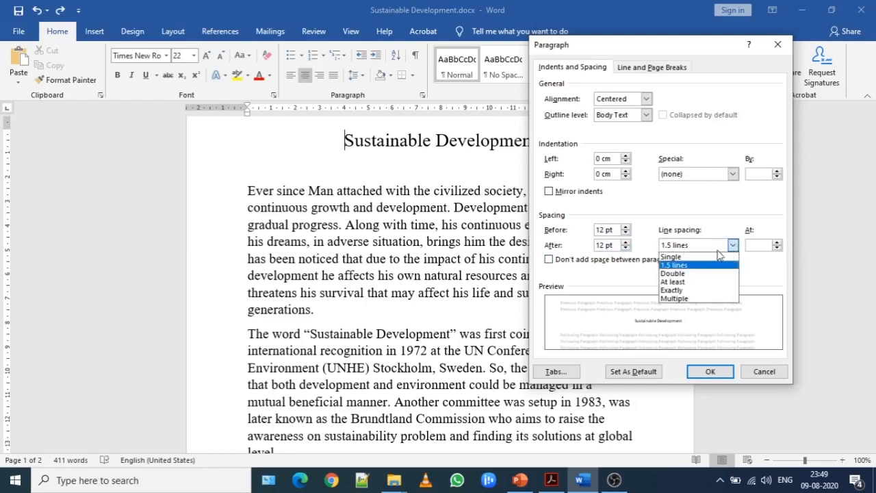
left_click(678, 267)
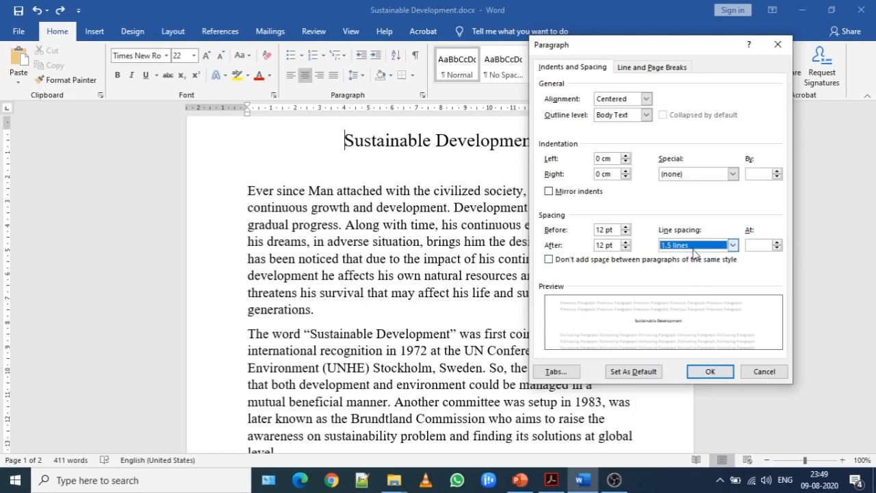
left_click(708, 373)
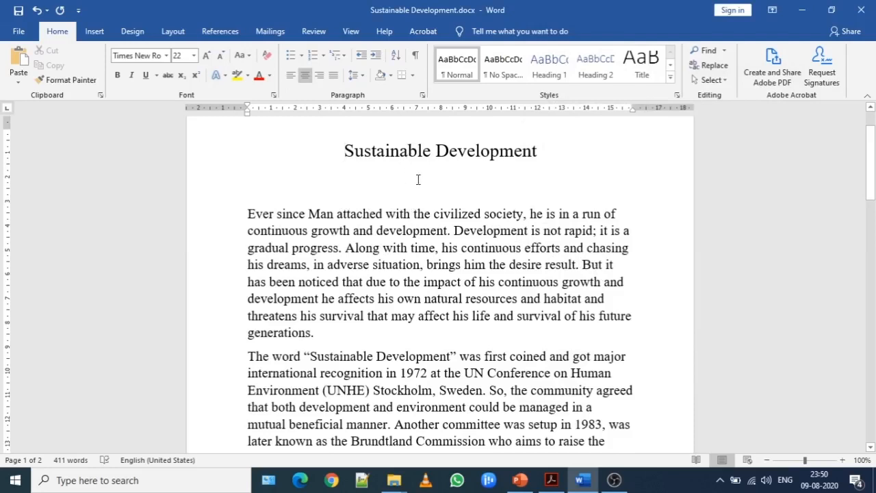
- Look over the document through to its end and undo the title's spacing change
left_click_drag(870, 172, 871, 414)
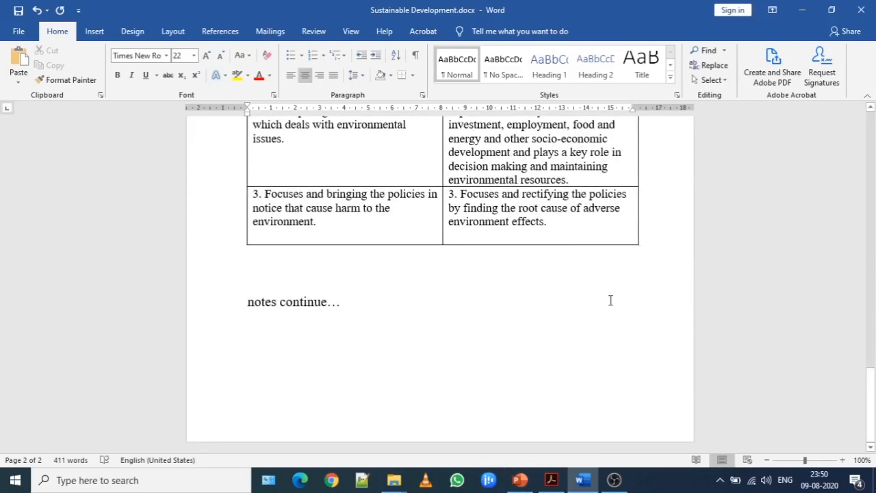
left_click_drag(871, 382, 871, 134)
left_click(480, 246)
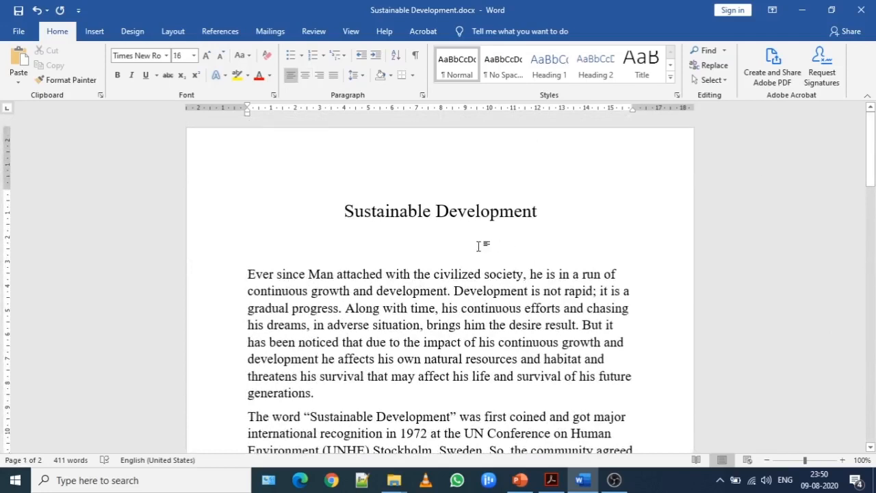
key("ctrl+z")
key("ctrl+t")
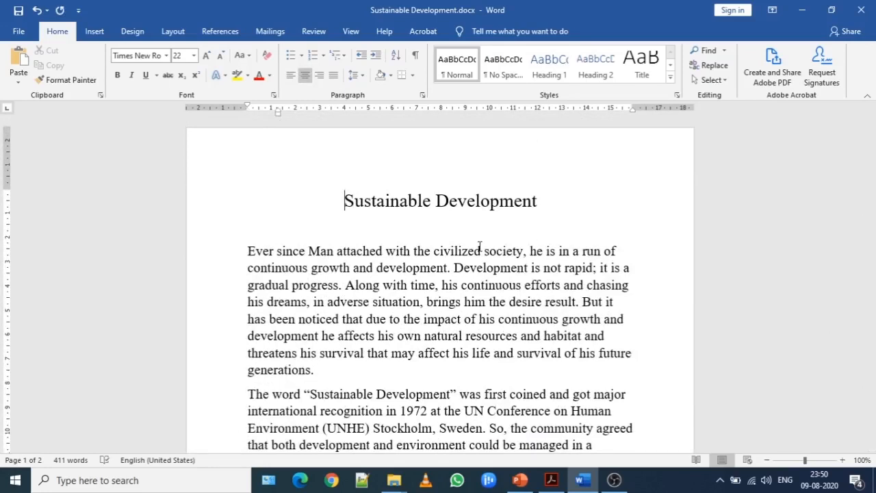
key("ctrl+t")
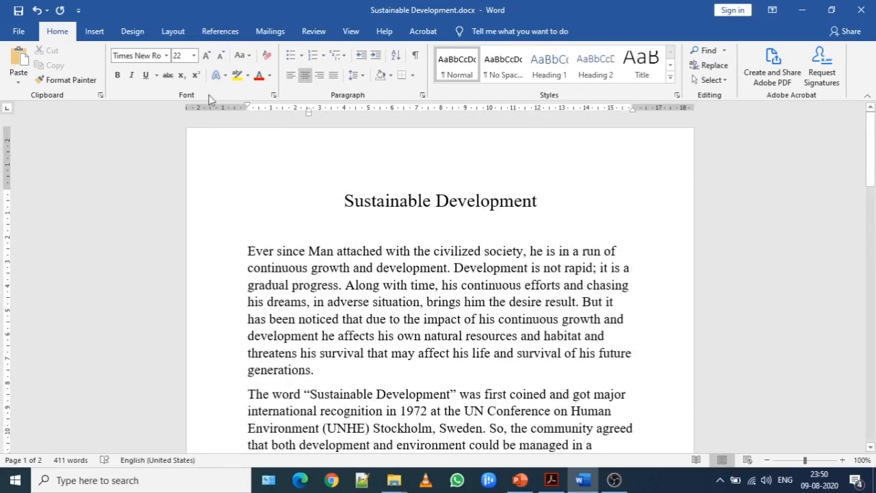
left_click(37, 11)
left_click(37, 11)
- Delete the blank line below the title and insert a new one from the end of the title
left_click(303, 231)
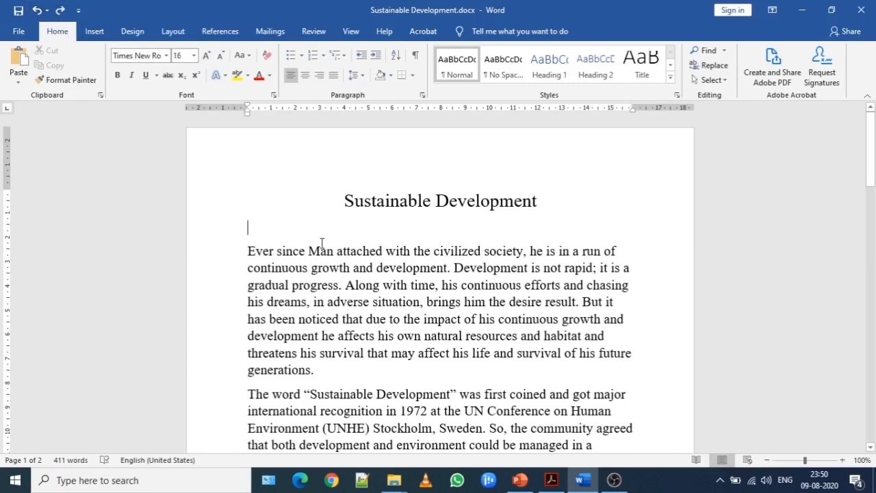
key("BackSpace")
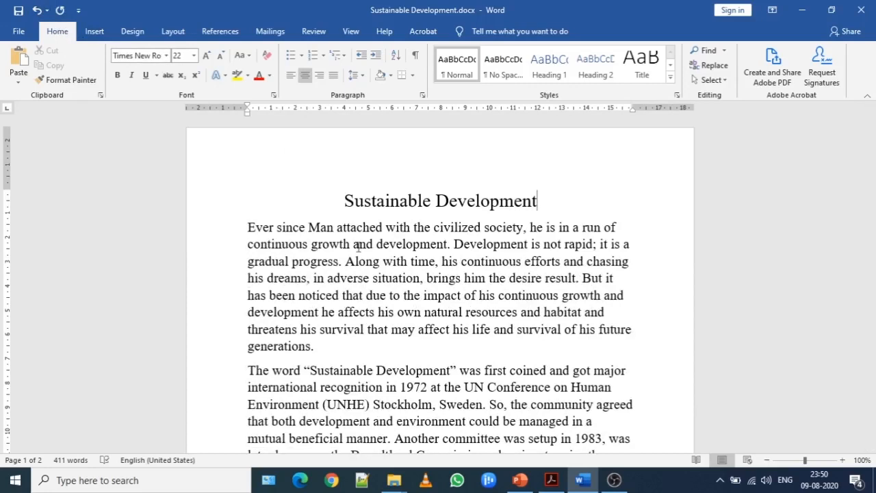
key("Return")
- Set the font size of the first body paragraph, starting "Ever since Man attached", to 12
mouse_move(871, 180)
left_mouse_down()
mouse_move(870, 315)
mouse_move(873, 180)
left_mouse_up()
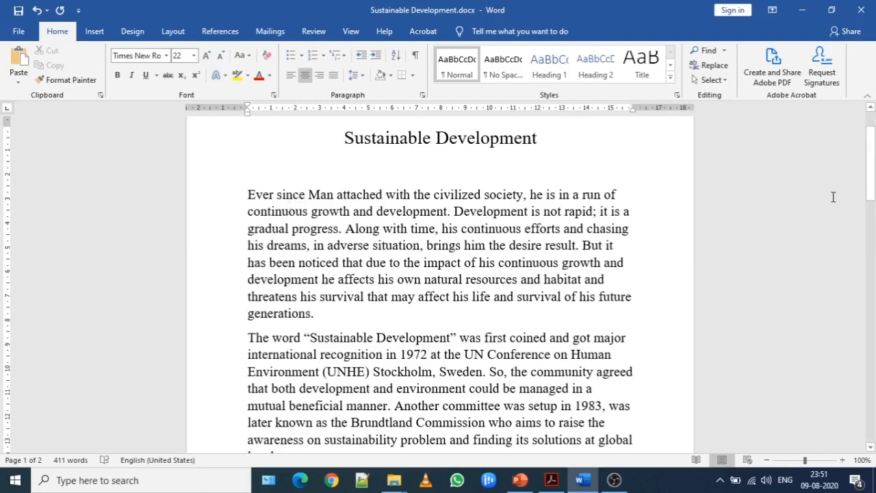
left_click(871, 156)
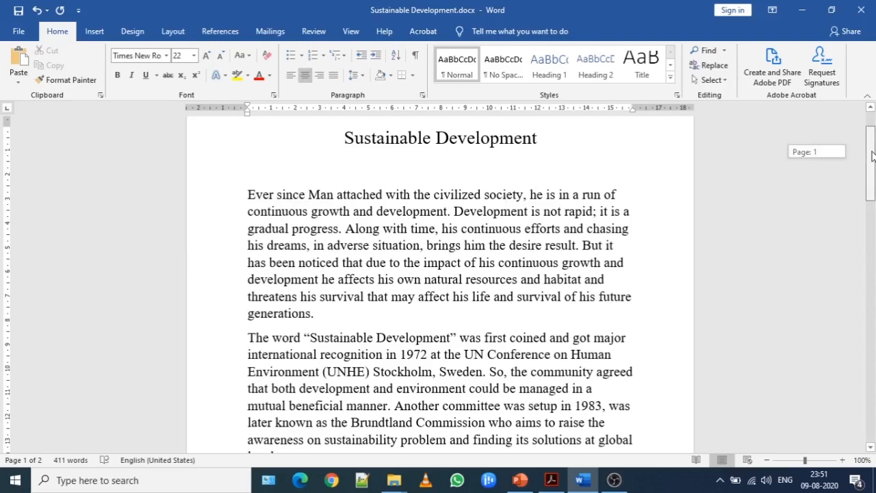
left_click_drag(870, 156, 872, 166)
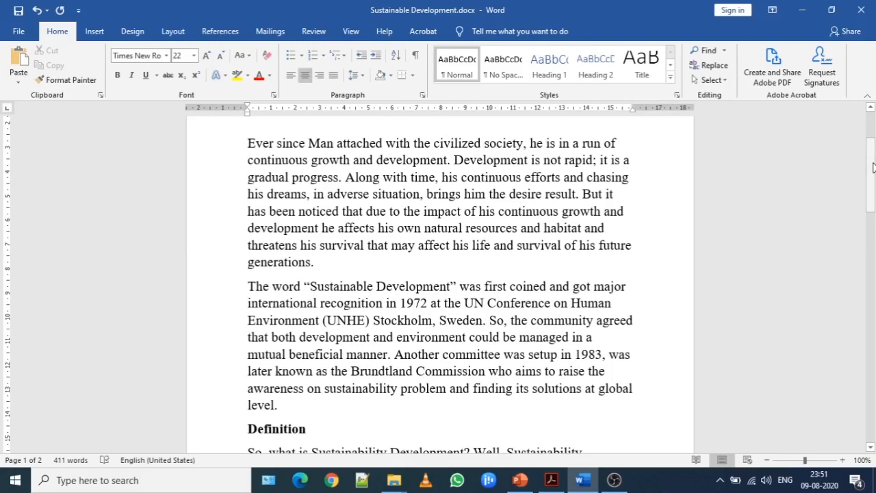
left_click_drag(873, 168, 873, 263)
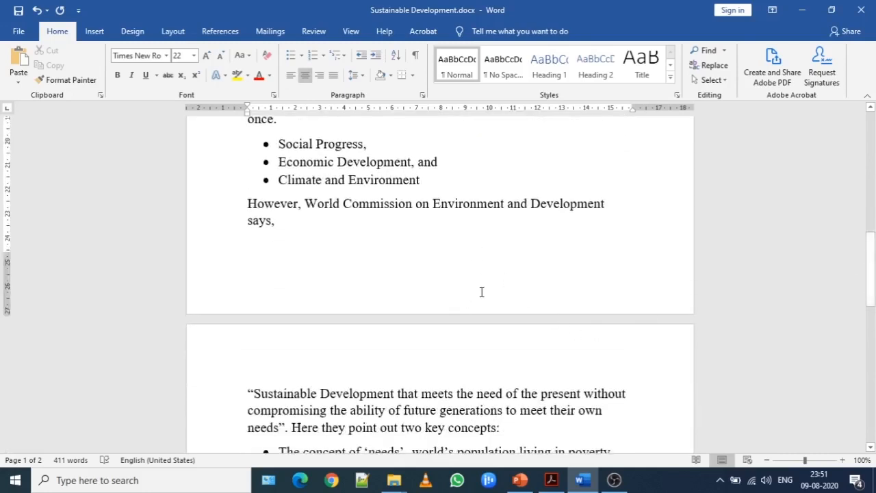
left_click_drag(872, 273, 873, 178)
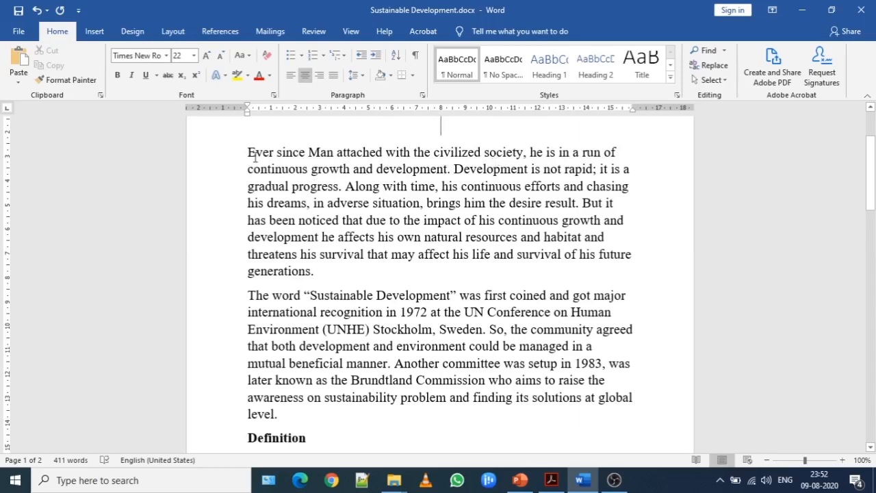
left_click_drag(206, 153, 217, 276)
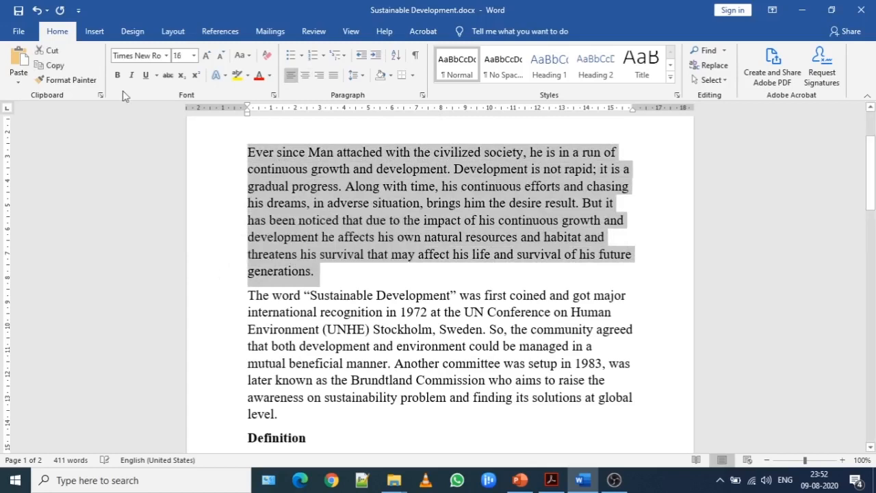
left_click(193, 56)
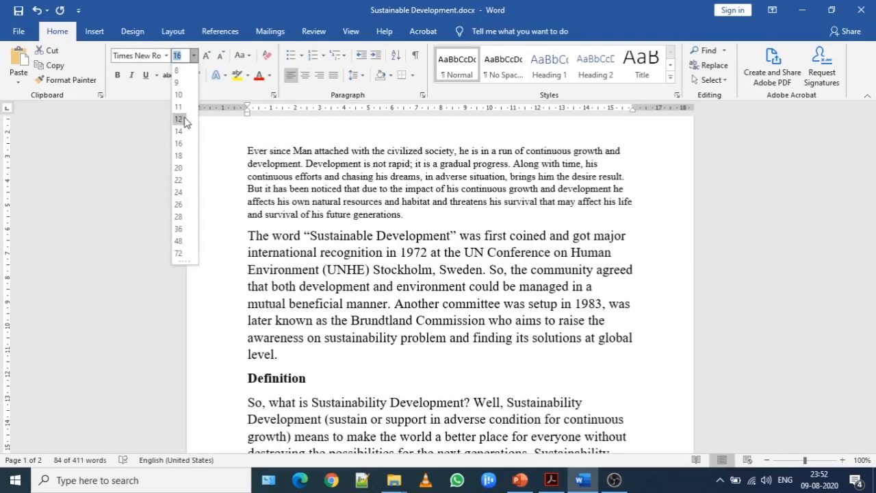
left_click(180, 120)
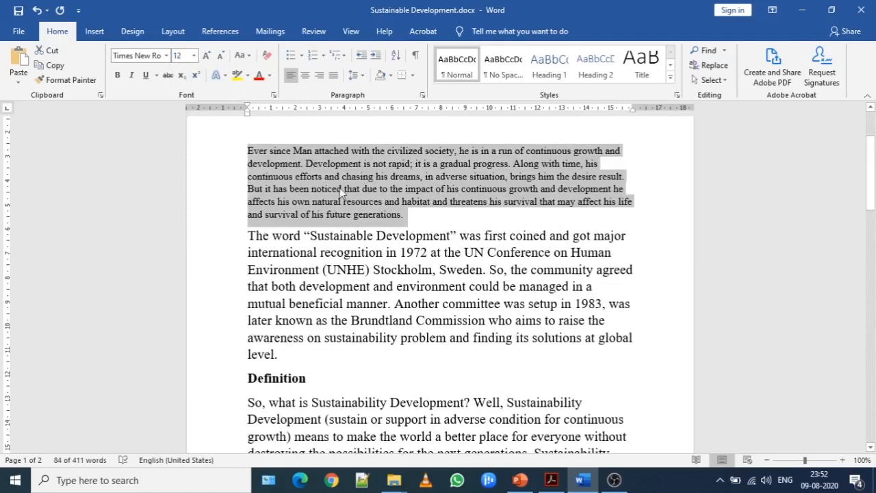
- Undo the font size change on the first body paragraph
left_click_drag(874, 179, 874, 147)
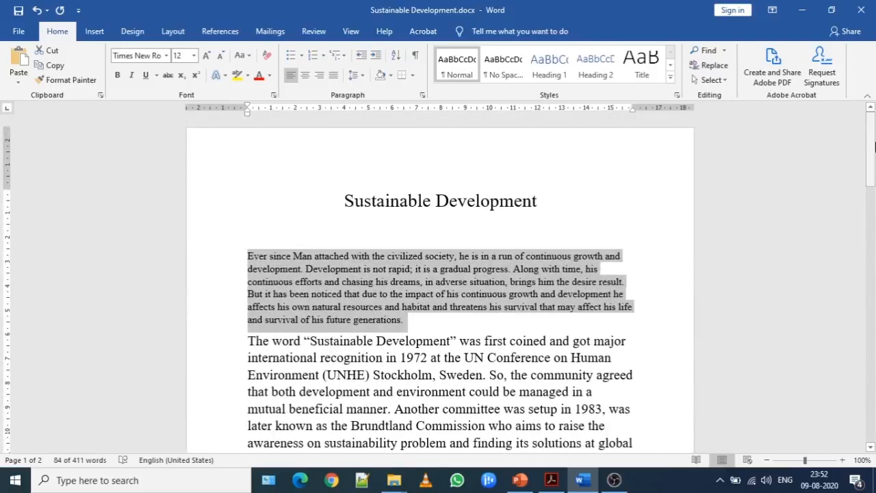
key("ctrl+shift+period")
key("ctrl+shift+period")
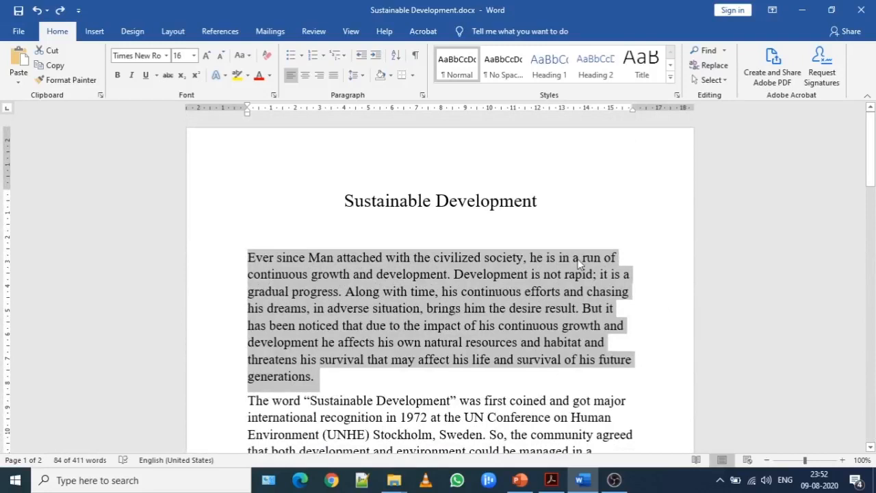
- Apply a First line special indentation of 1.27 cm to the blank line below the title
left_click(403, 229)
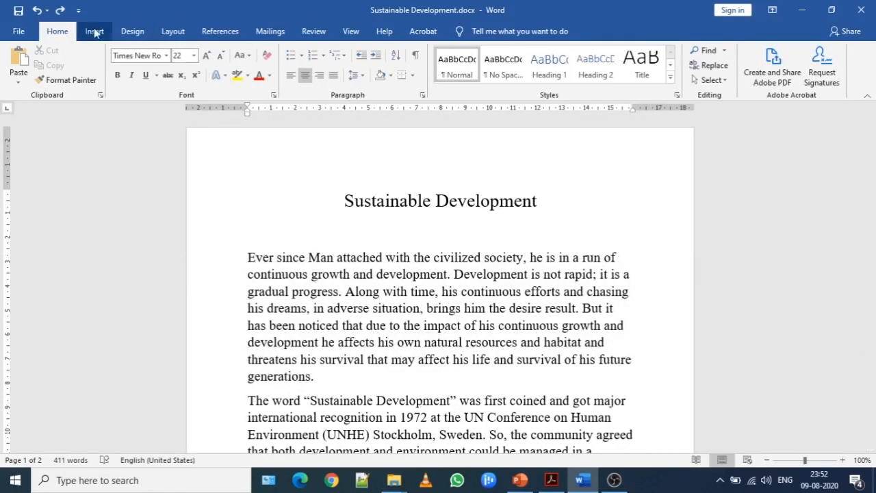
left_click(363, 77)
left_click(382, 184)
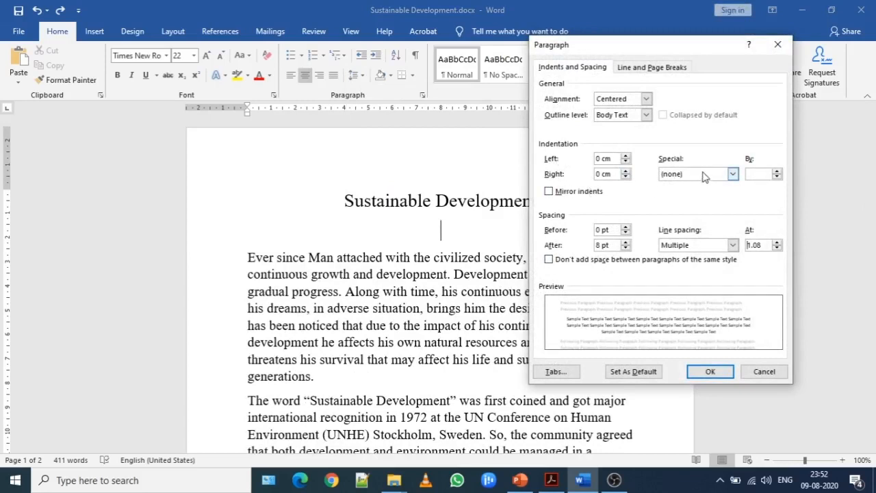
left_click(731, 175)
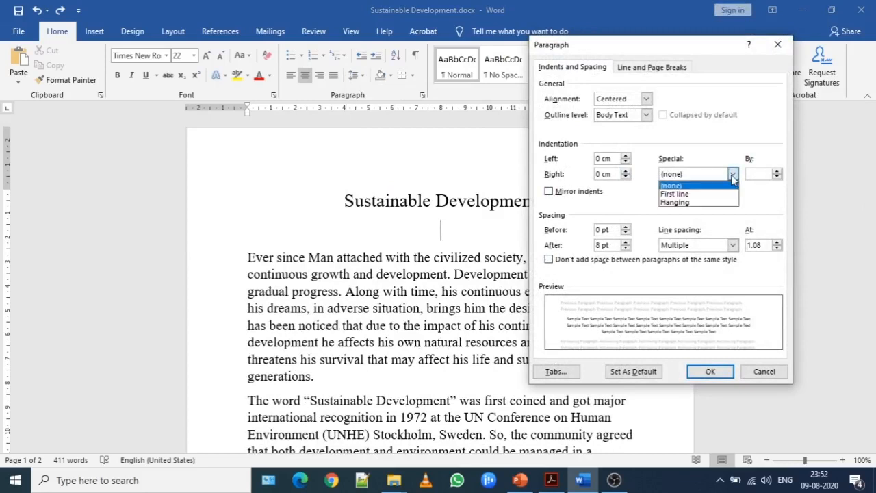
left_click(640, 200)
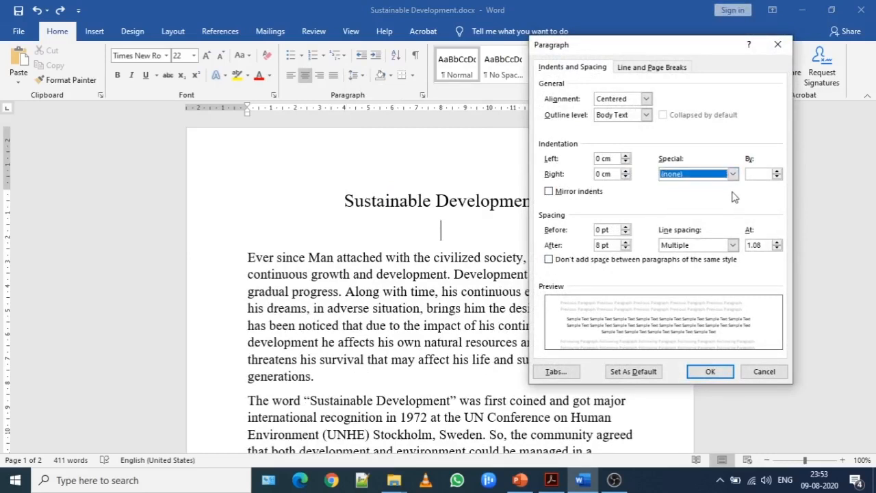
left_click(736, 176)
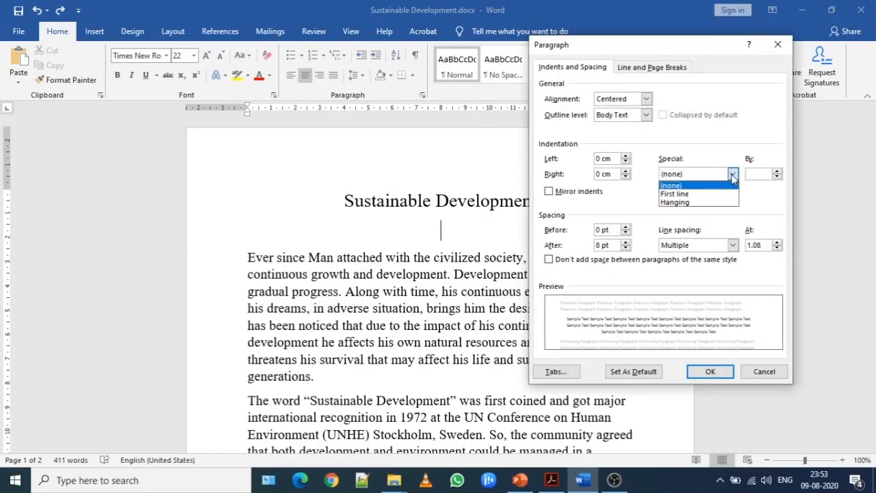
left_click(697, 194)
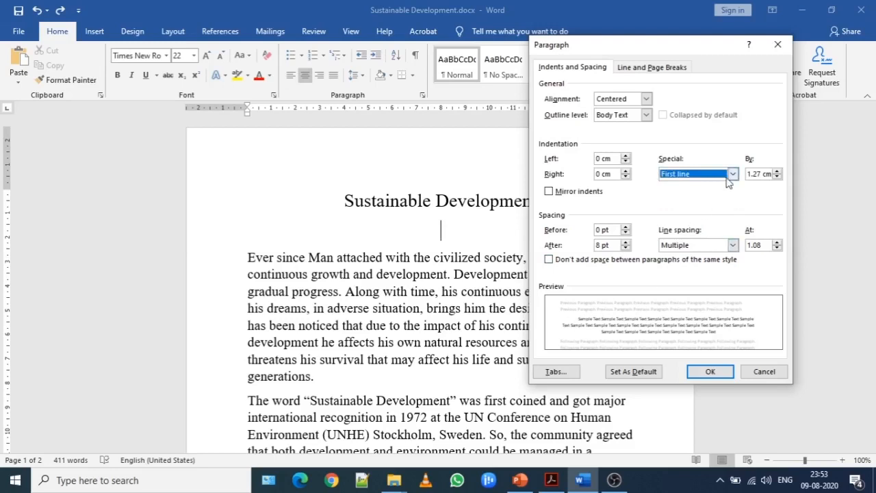
left_click(705, 370)
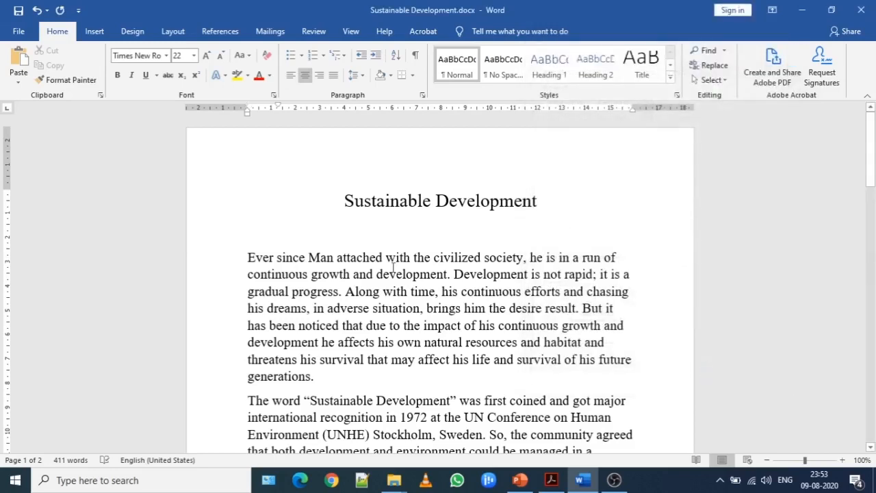
- For the whole document, try the First line and Hanging special indentations, ending with the special indentation set to (none)
left_click(276, 230)
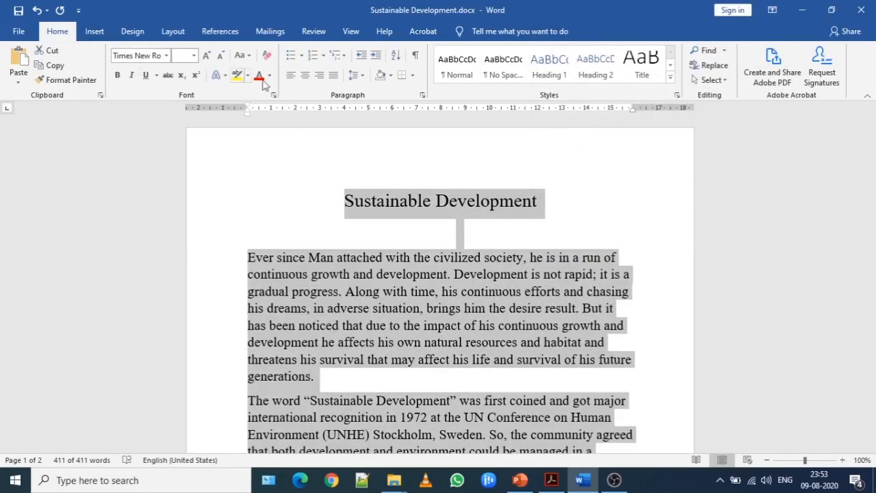
left_click(355, 76)
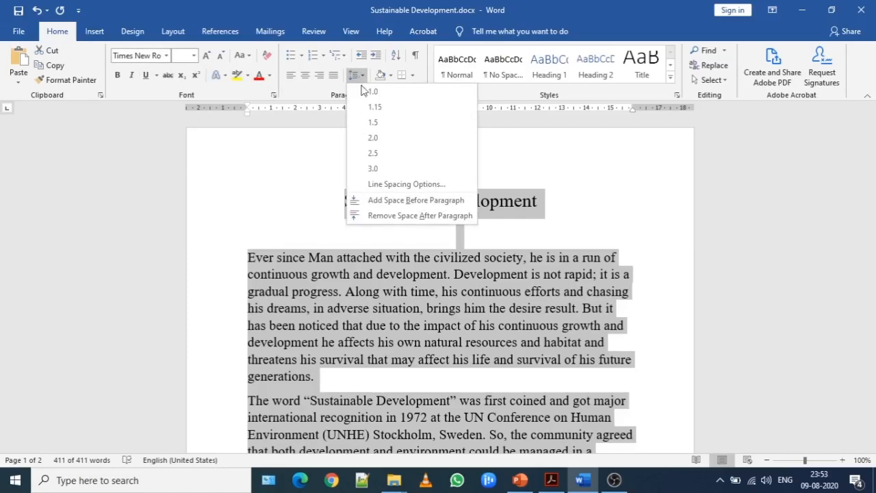
left_click(404, 184)
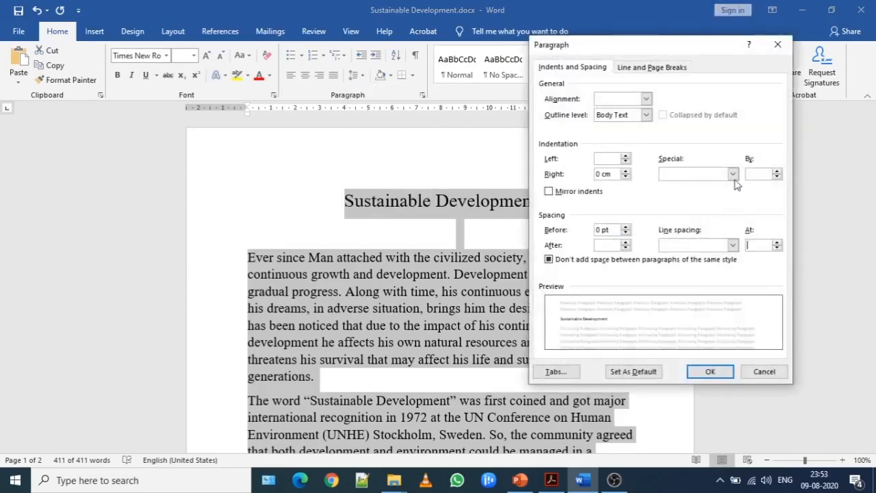
left_click(732, 174)
left_click(716, 194)
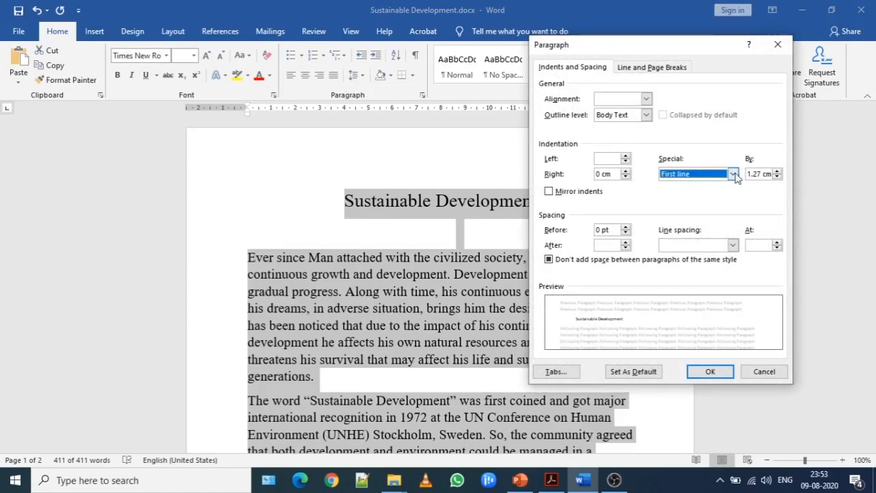
left_click(732, 175)
left_click(708, 183)
left_click(732, 174)
left_click(707, 207)
left_click(732, 175)
left_click(708, 187)
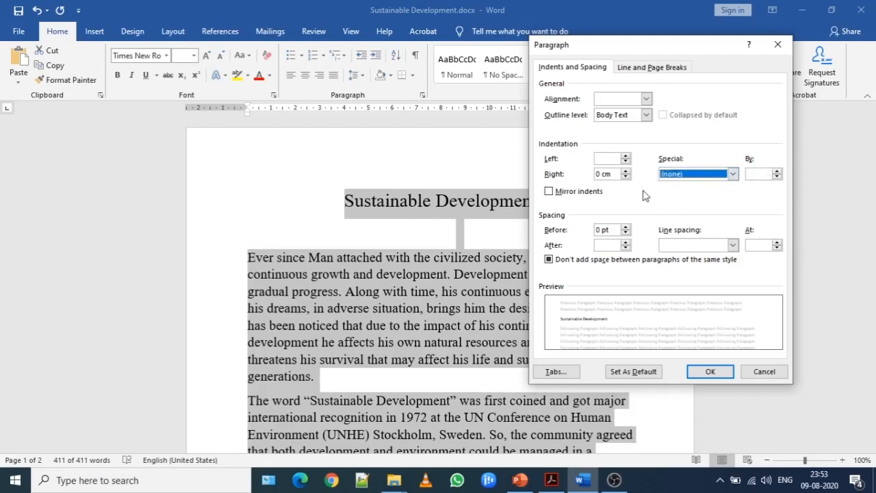
- Try 1.5 lines spacing, settle on Double line spacing for the whole document, and apply the paragraph settings
left_click(732, 245)
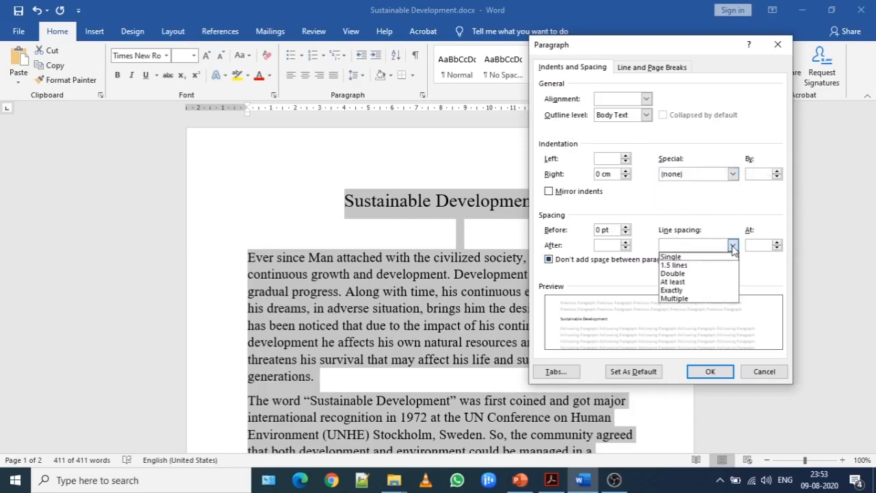
left_click(687, 265)
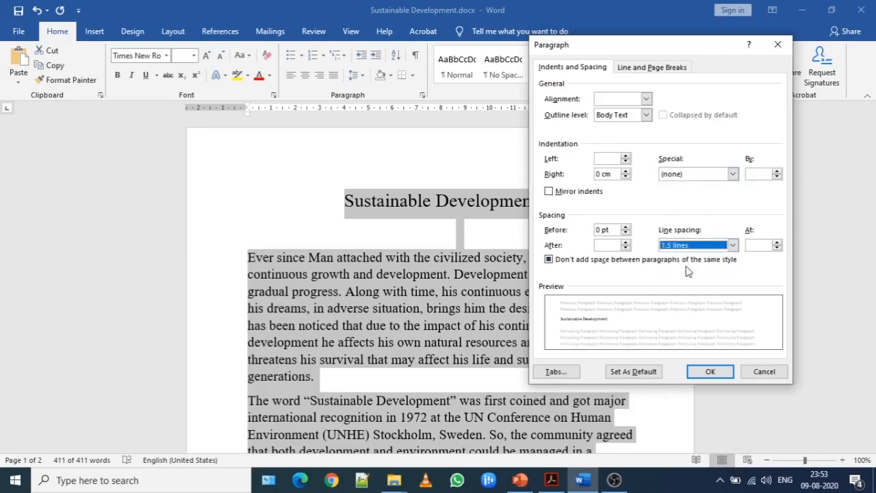
left_click(698, 248)
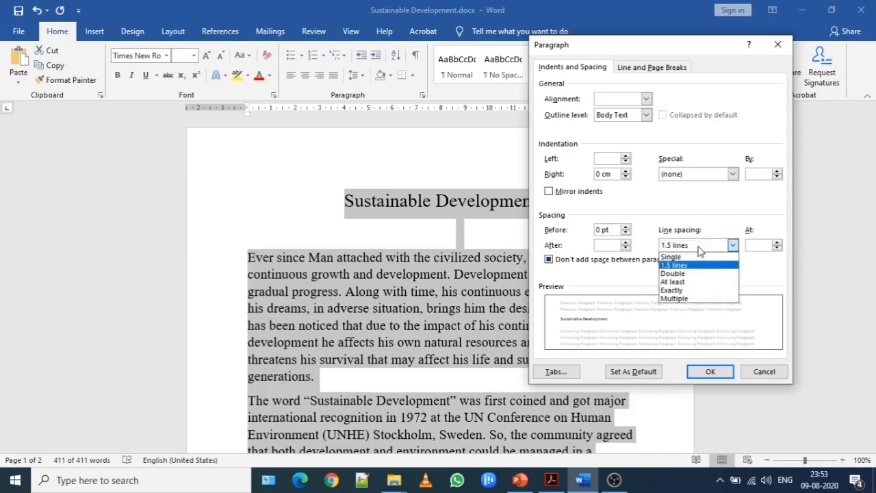
left_click(687, 274)
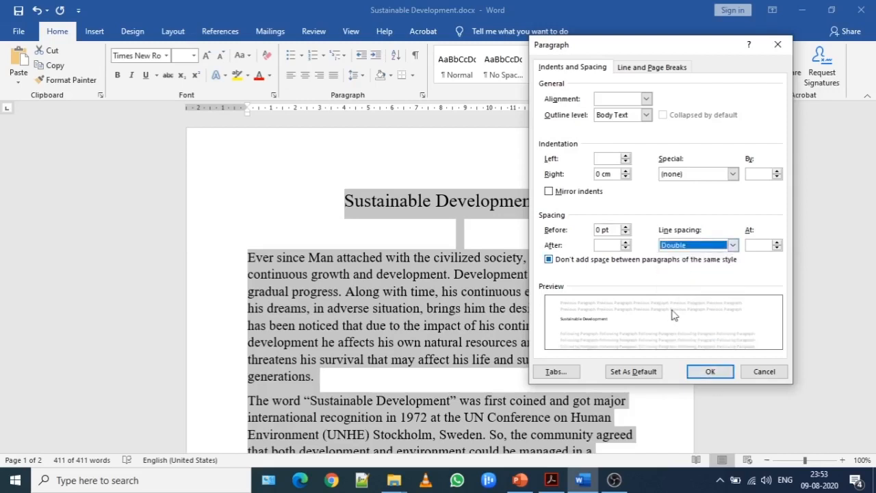
left_click(708, 371)
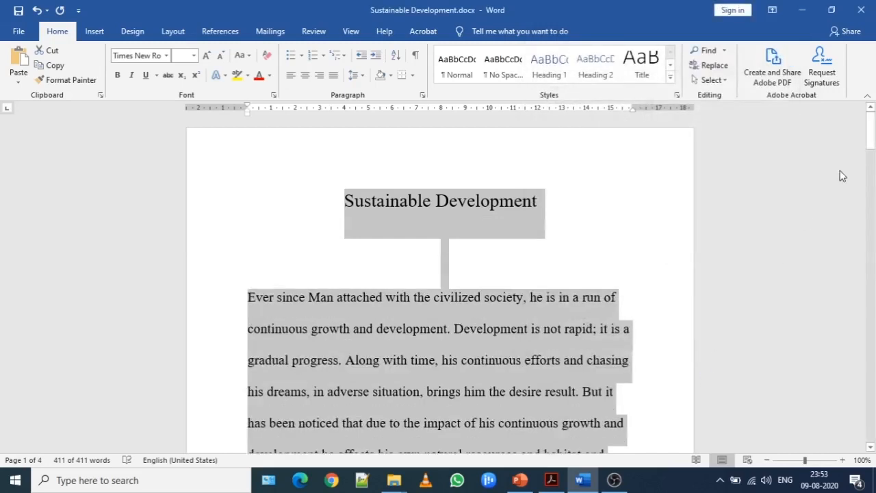
- Look over the double-spaced text down to the table after the bullet list and return to the title
left_click_drag(870, 128, 870, 146)
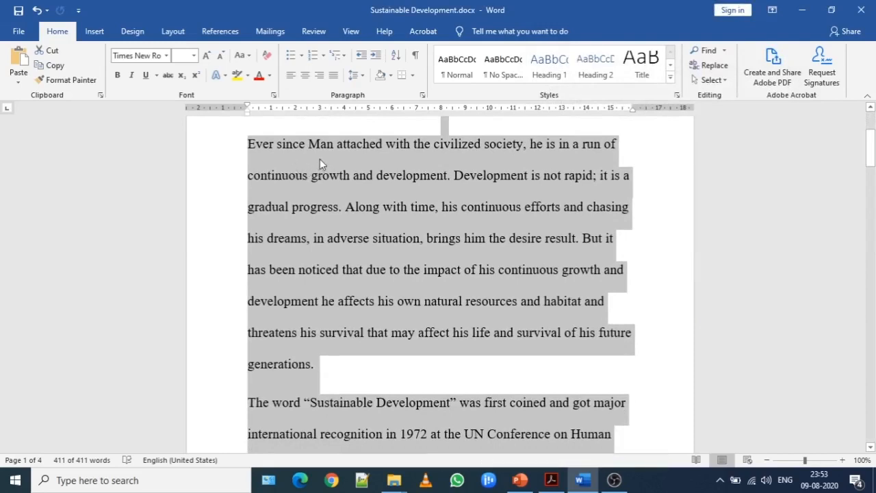
left_click_drag(872, 147, 874, 293)
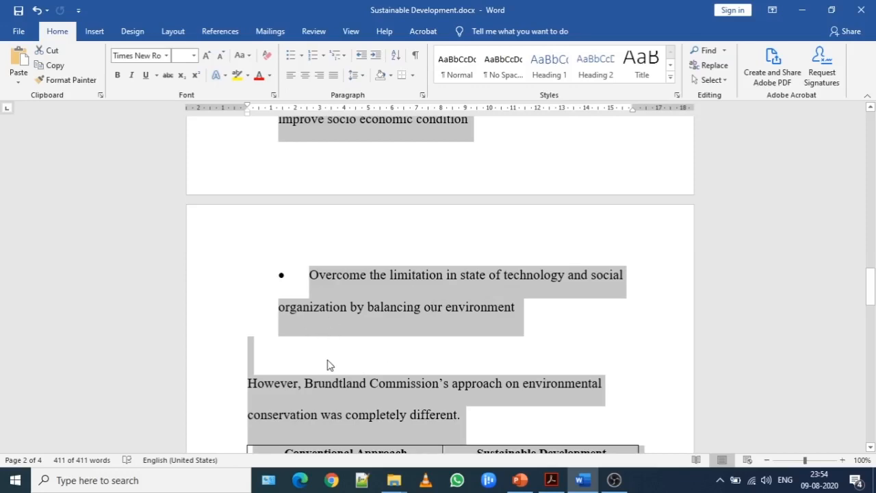
left_click(363, 327)
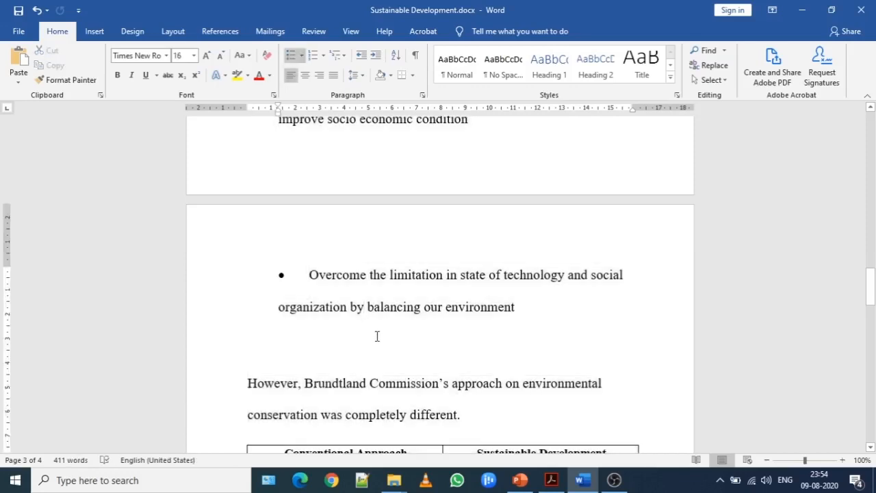
mouse_move(872, 312)
left_mouse_down()
mouse_move(872, 335)
mouse_move(871, 299)
left_mouse_up()
left_click(399, 296)
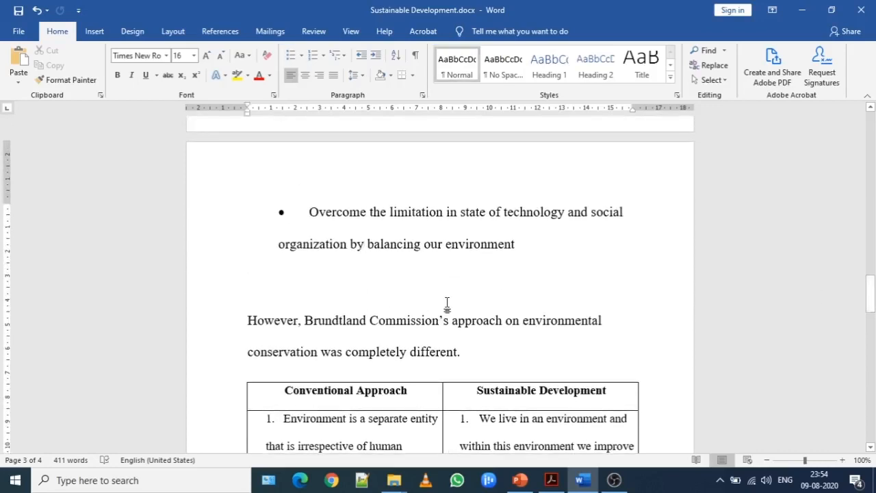
left_click_drag(871, 313, 873, 136)
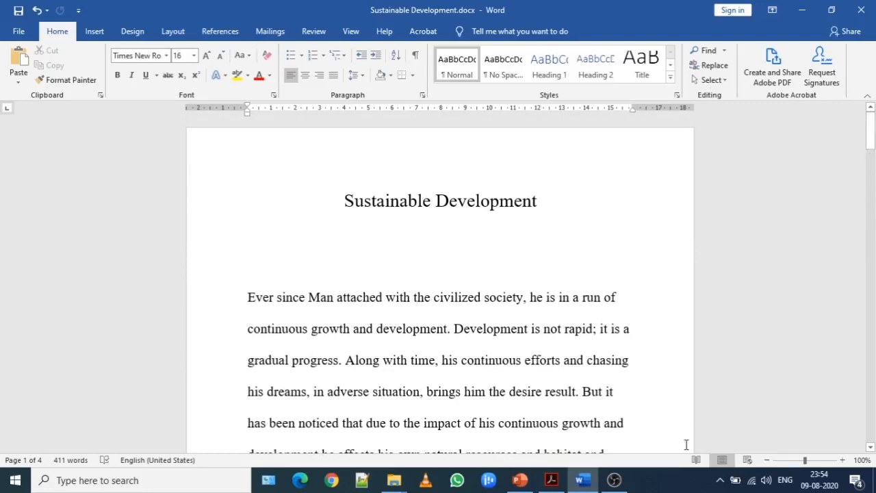
- Switch to the class 6- chapter 4 PDF in Adobe Acrobat and go to the Paragraph Alignment section on page 9
left_click(552, 479)
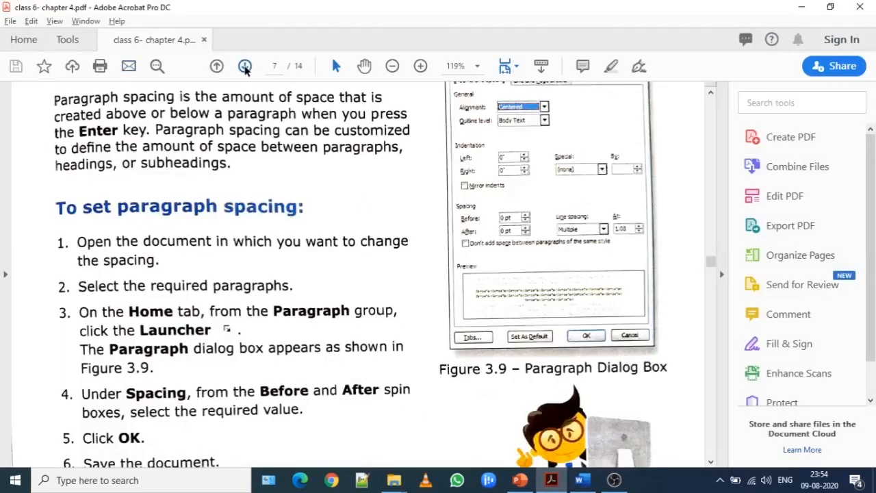
left_click(245, 67)
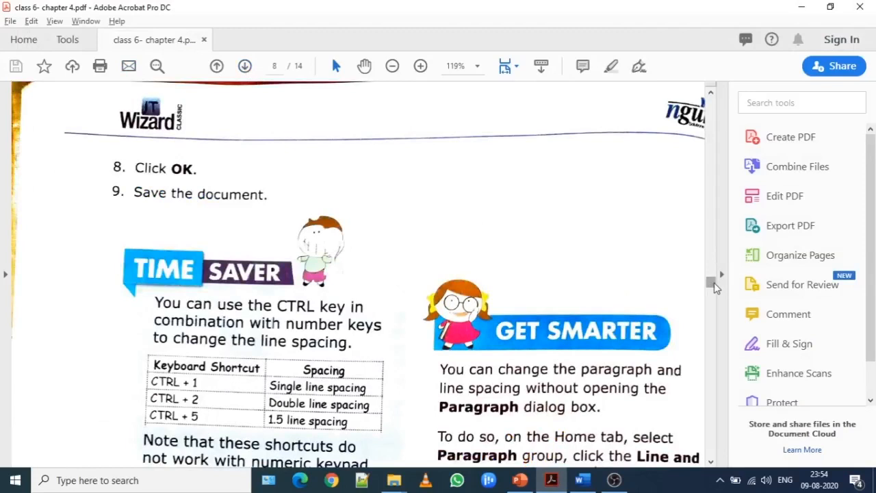
left_click_drag(714, 286, 728, 331)
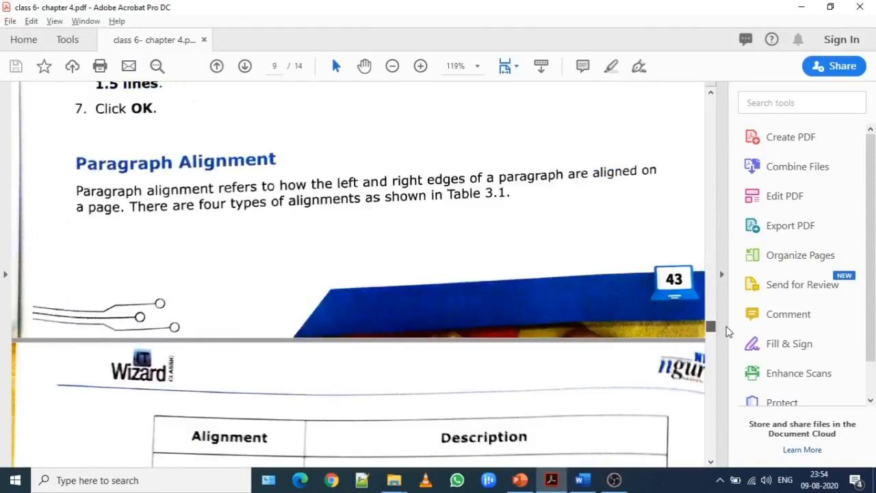